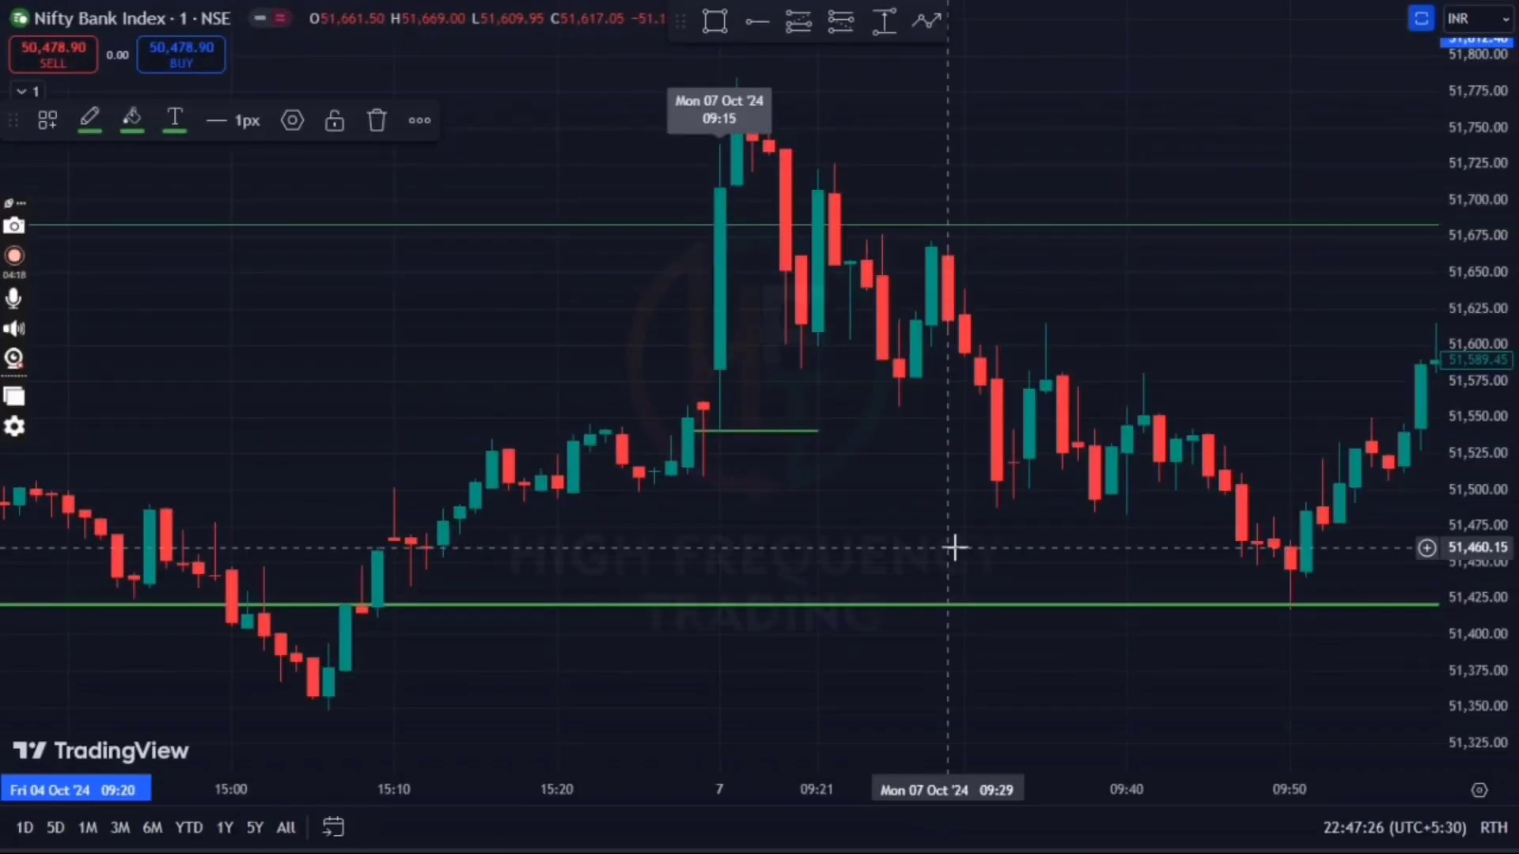
Deselect the line drawing and pan the chart to center the Oct 7 09:15 opening candles.
click(1252, 384)
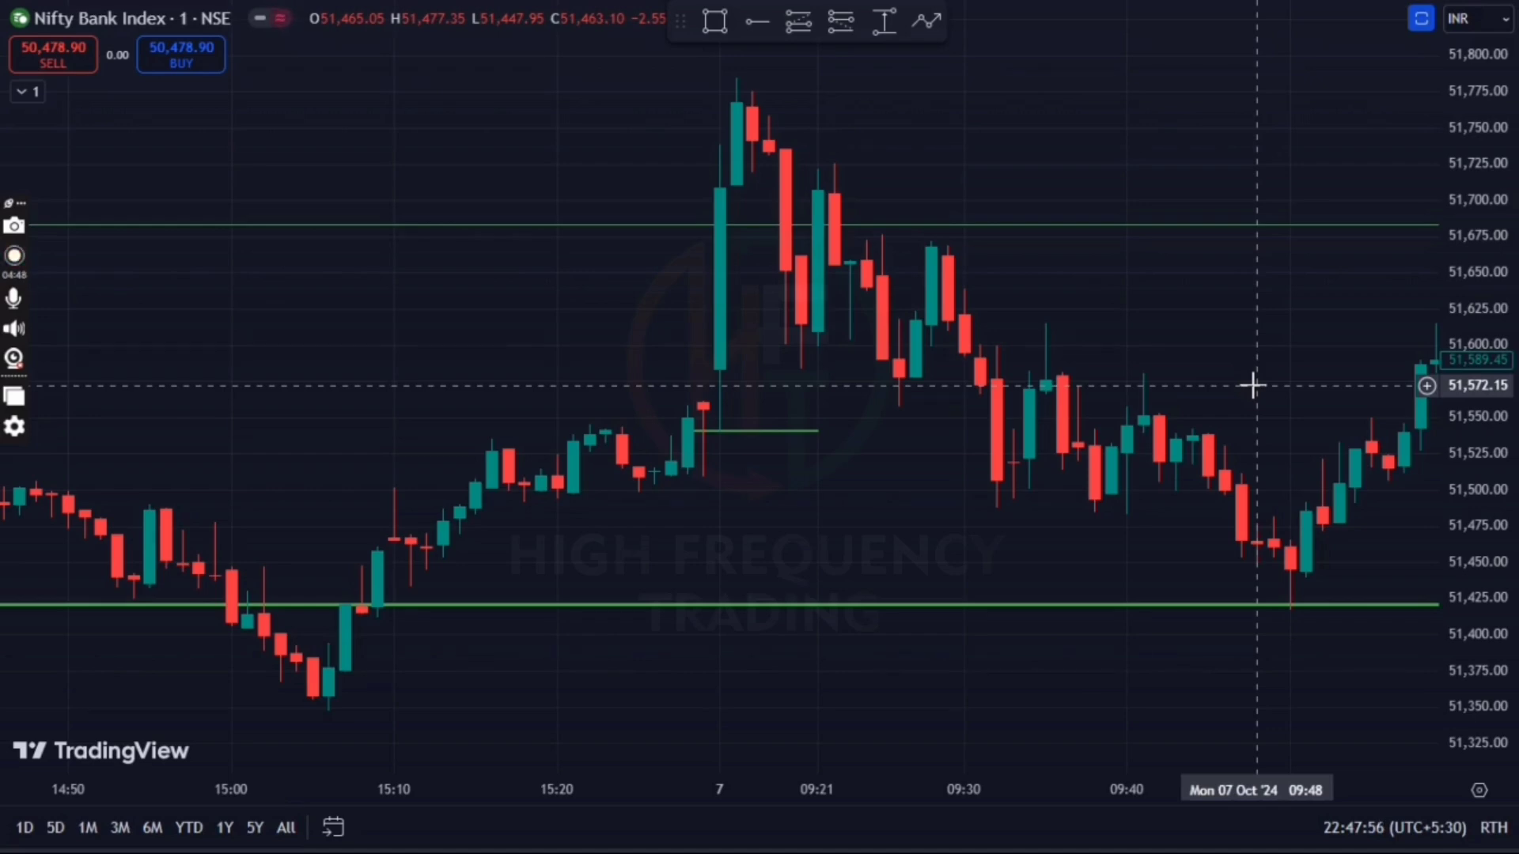
drag(868, 468, 889, 529)
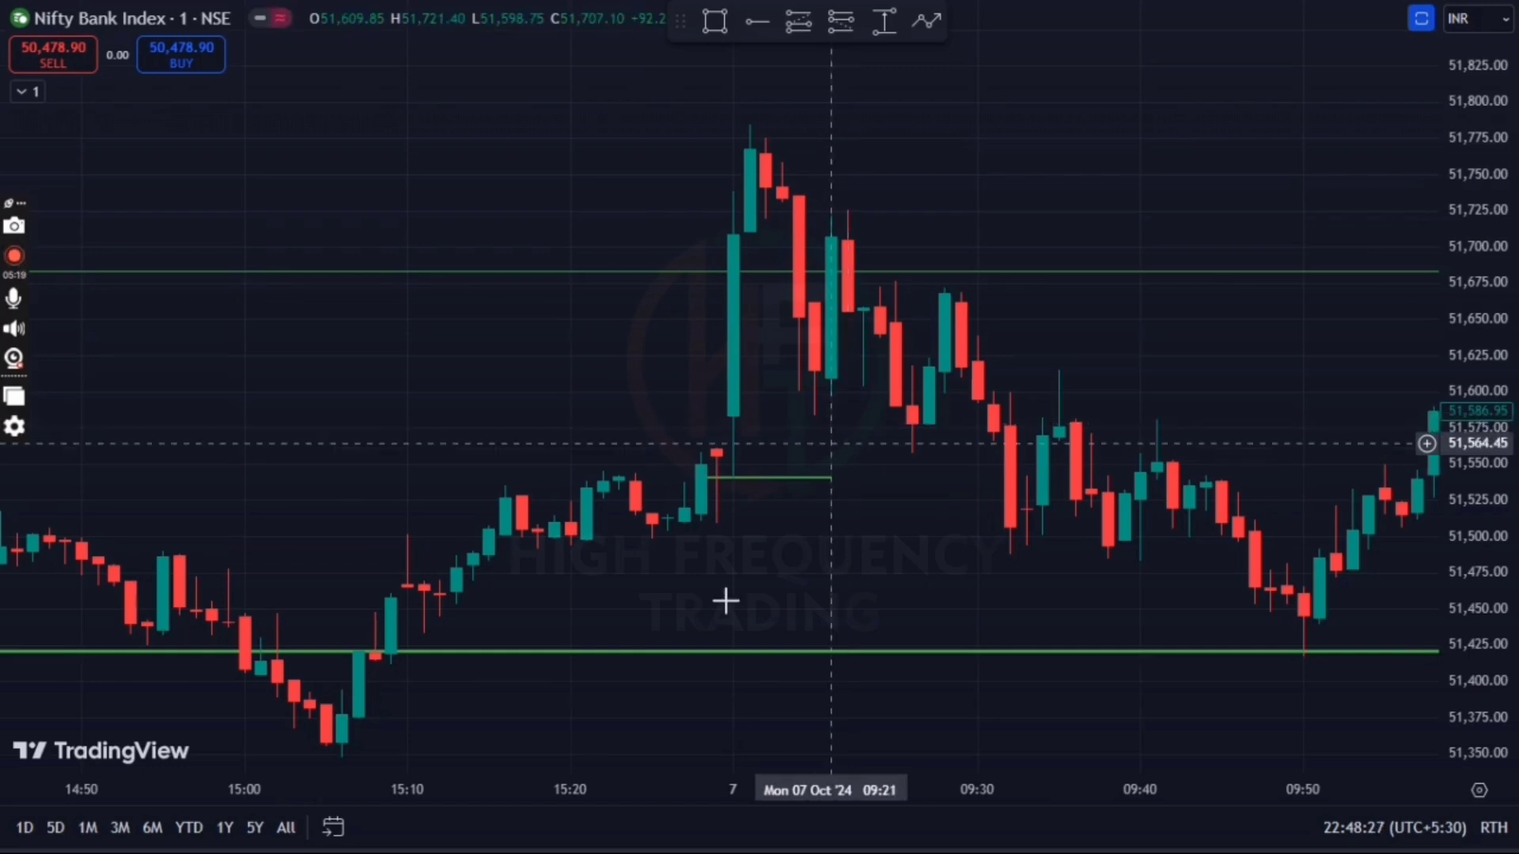
Jump the chart to Fri 04 Oct, zoom around that session, then pick 2024-10-07 in Go to date.
click(348, 827)
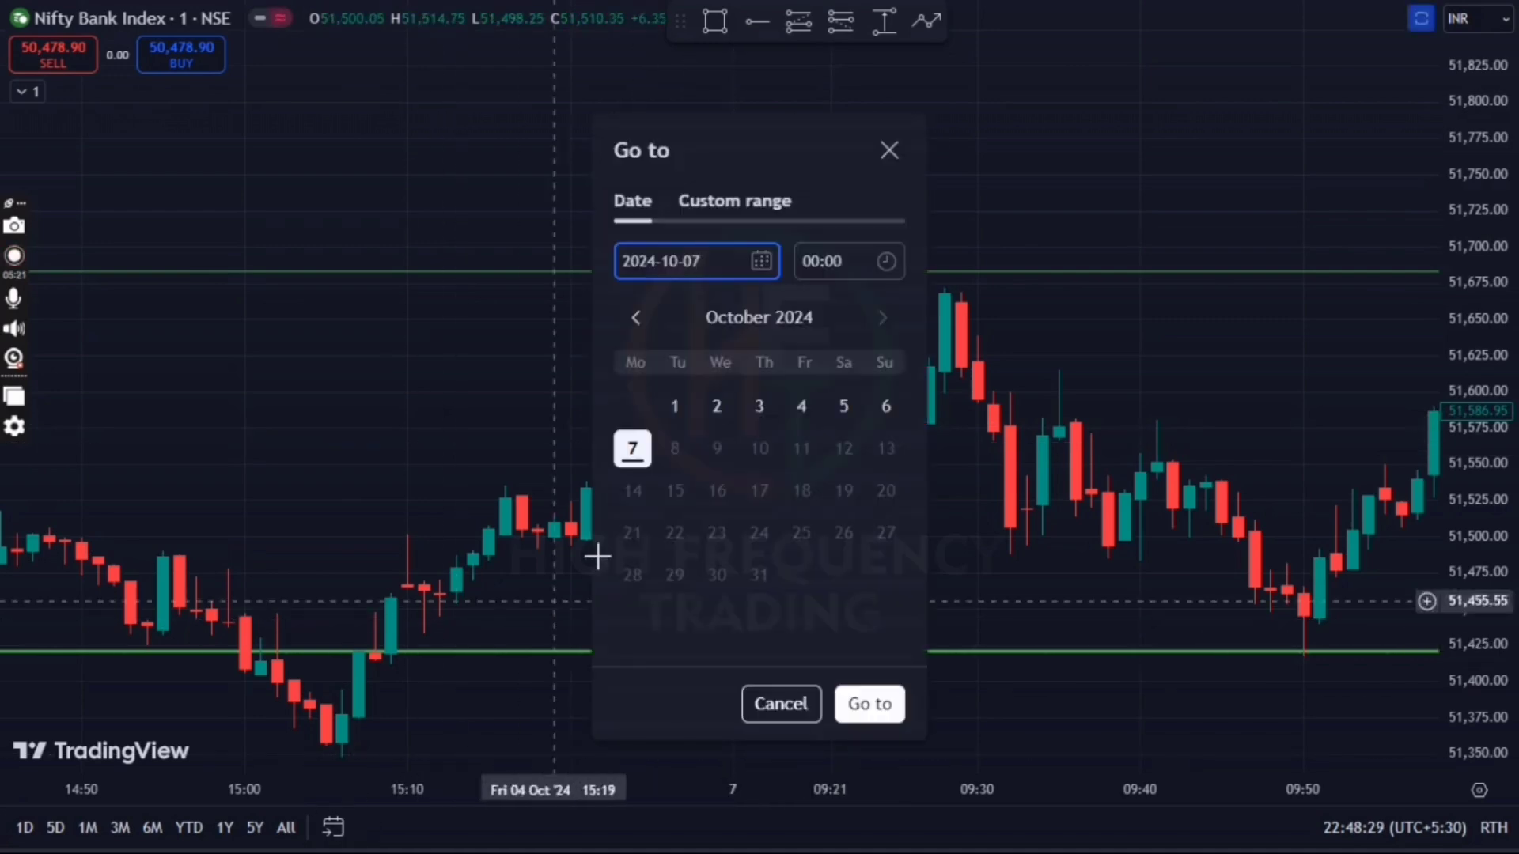
click(807, 413)
click(889, 701)
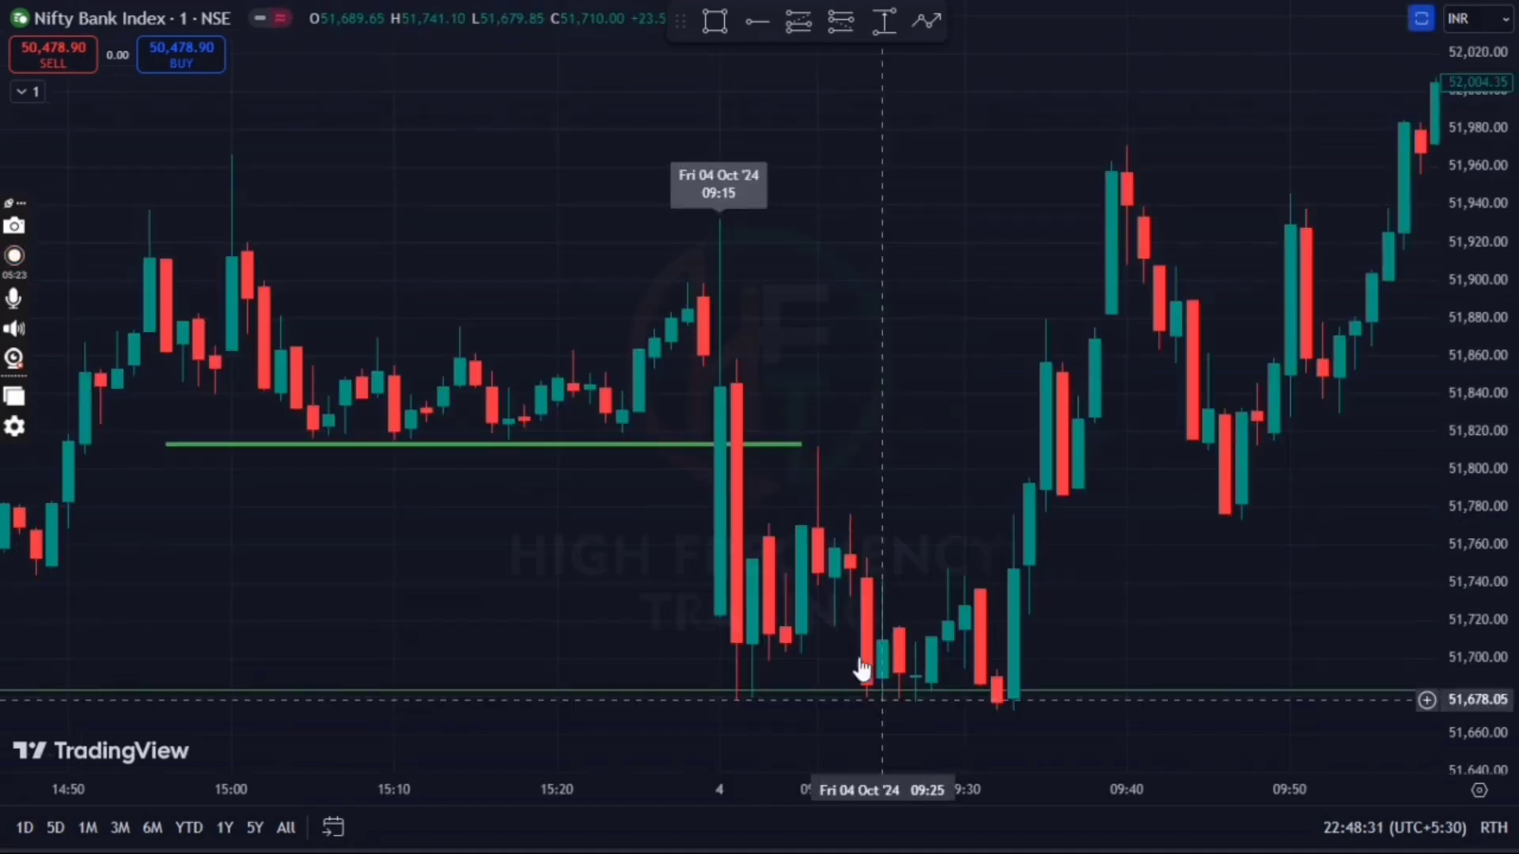
scroll(1011, 589, up, 2)
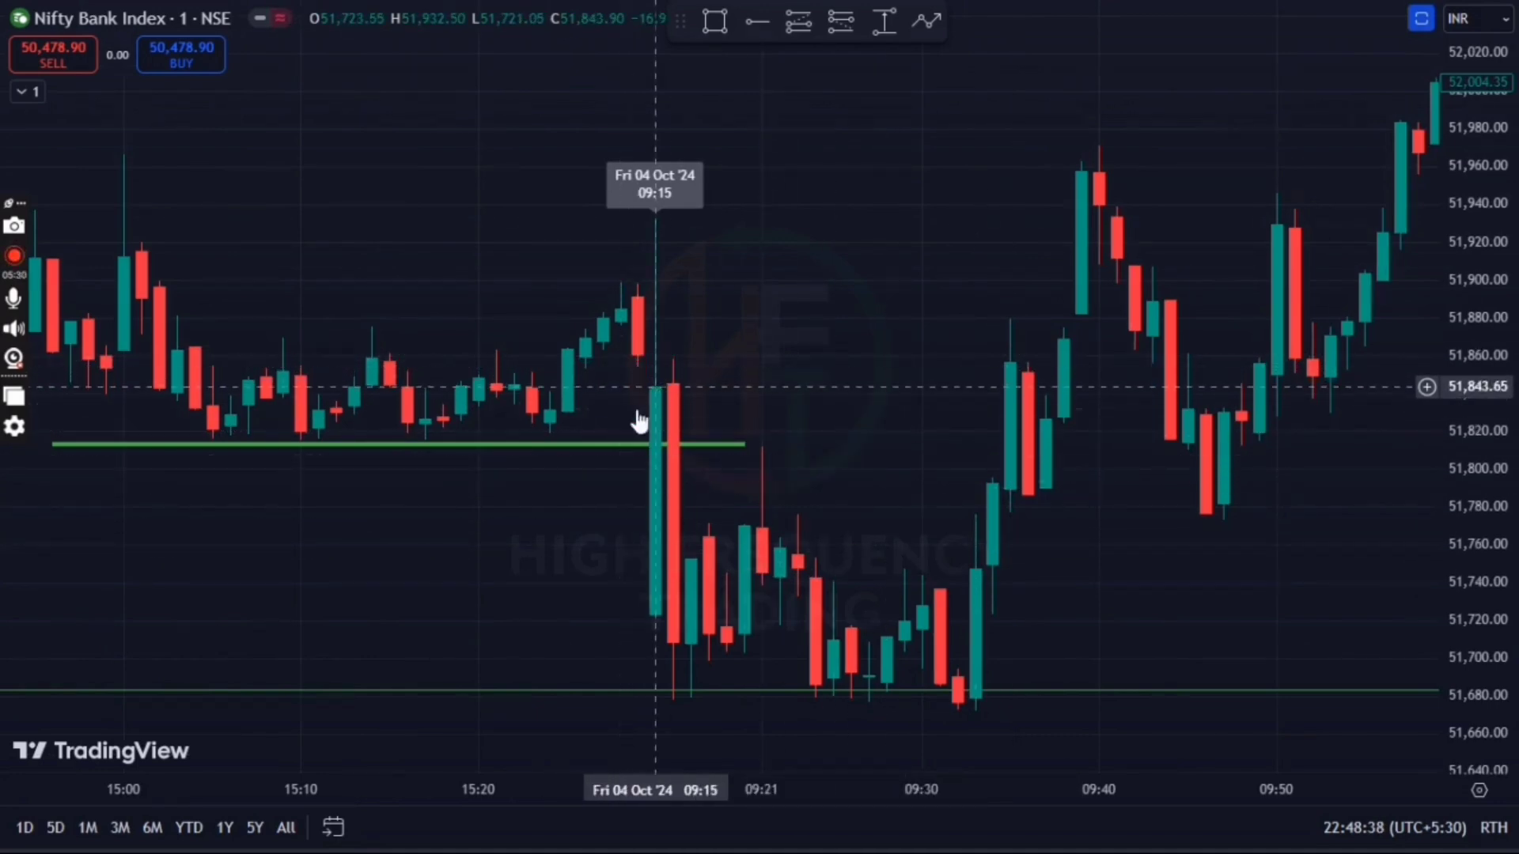
scroll(512, 451, down, 1)
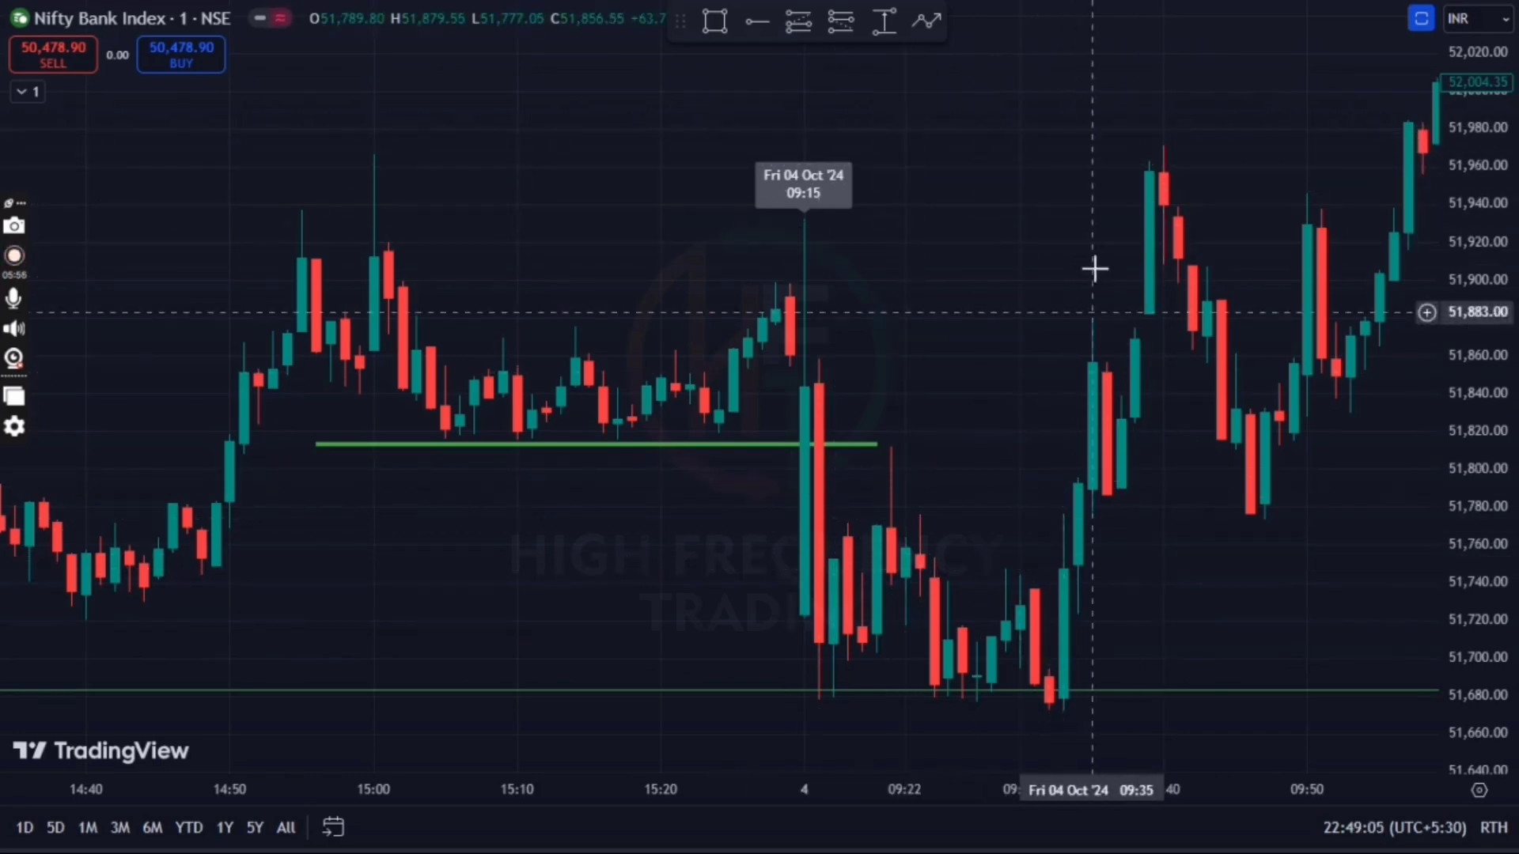
click(339, 826)
click(633, 449)
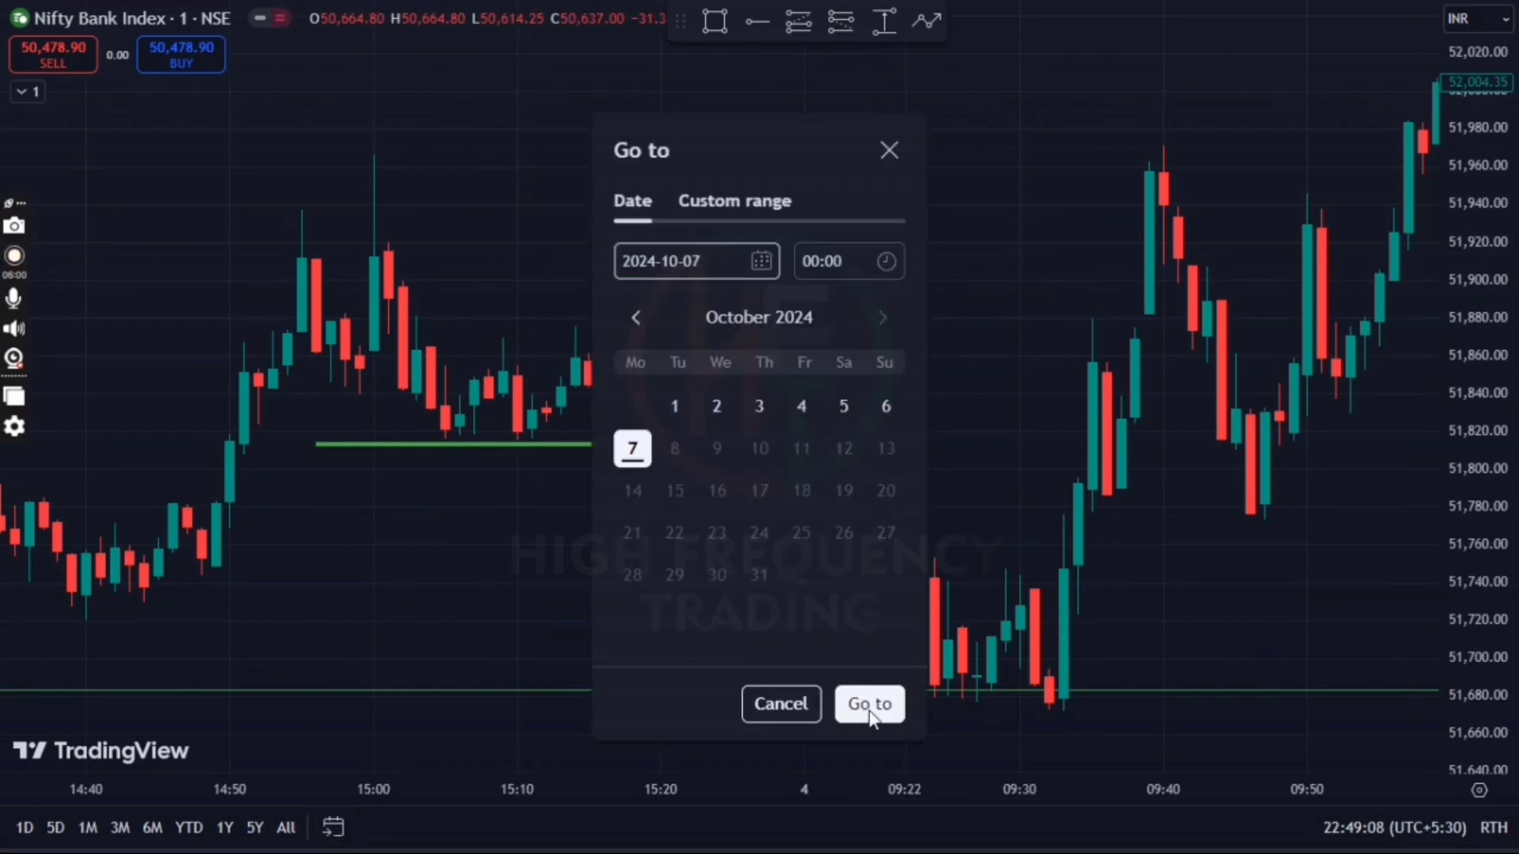
Jump back to 2024-10-07 and zoom and pan onto the 09:15 breakout candles.
click(868, 703)
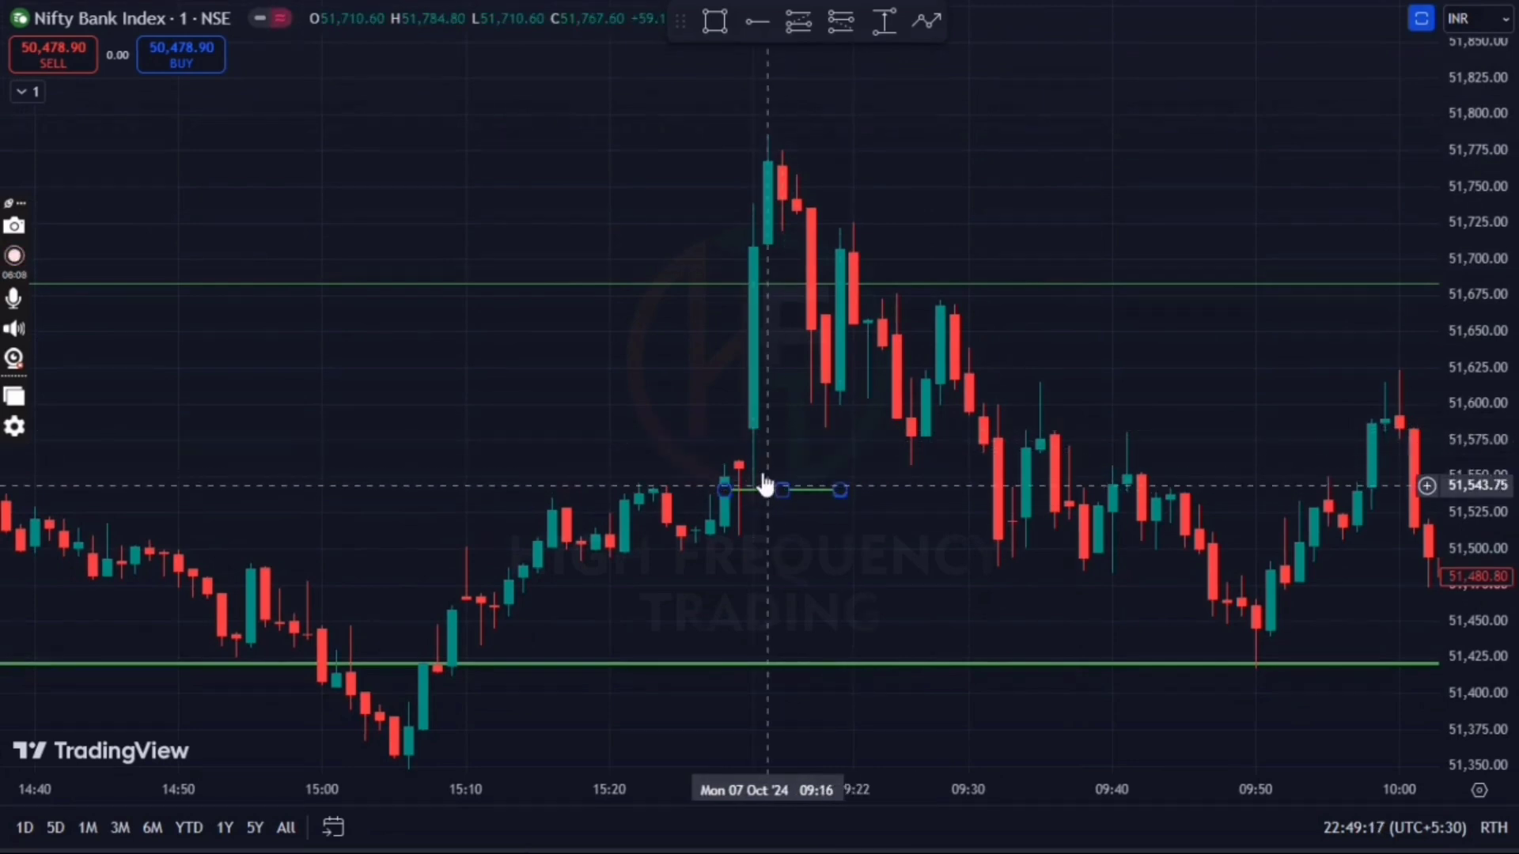
scroll(682, 448, up, 2)
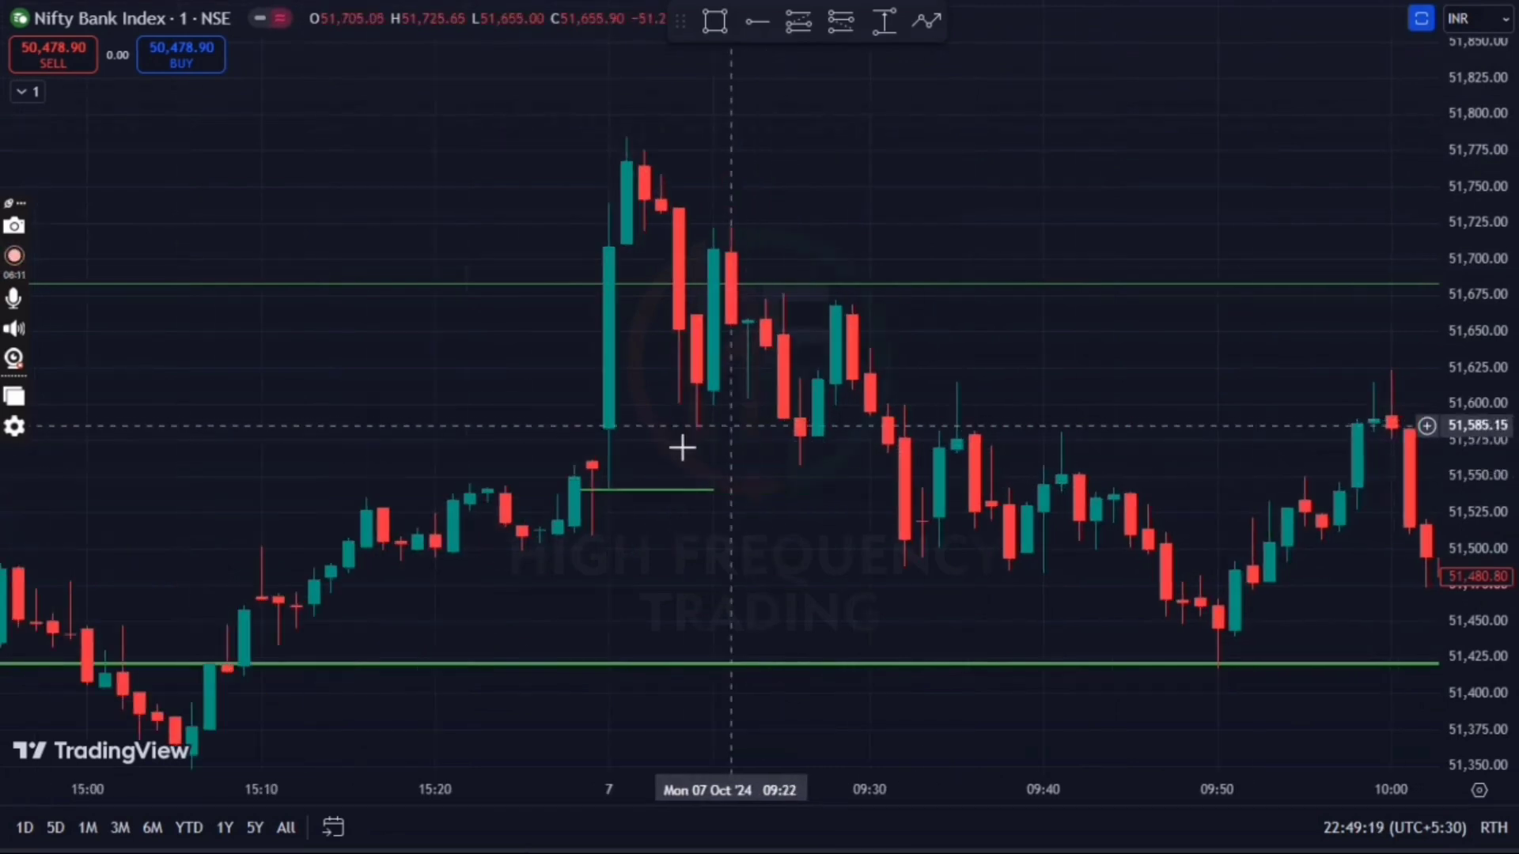
scroll(783, 459, left, 3)
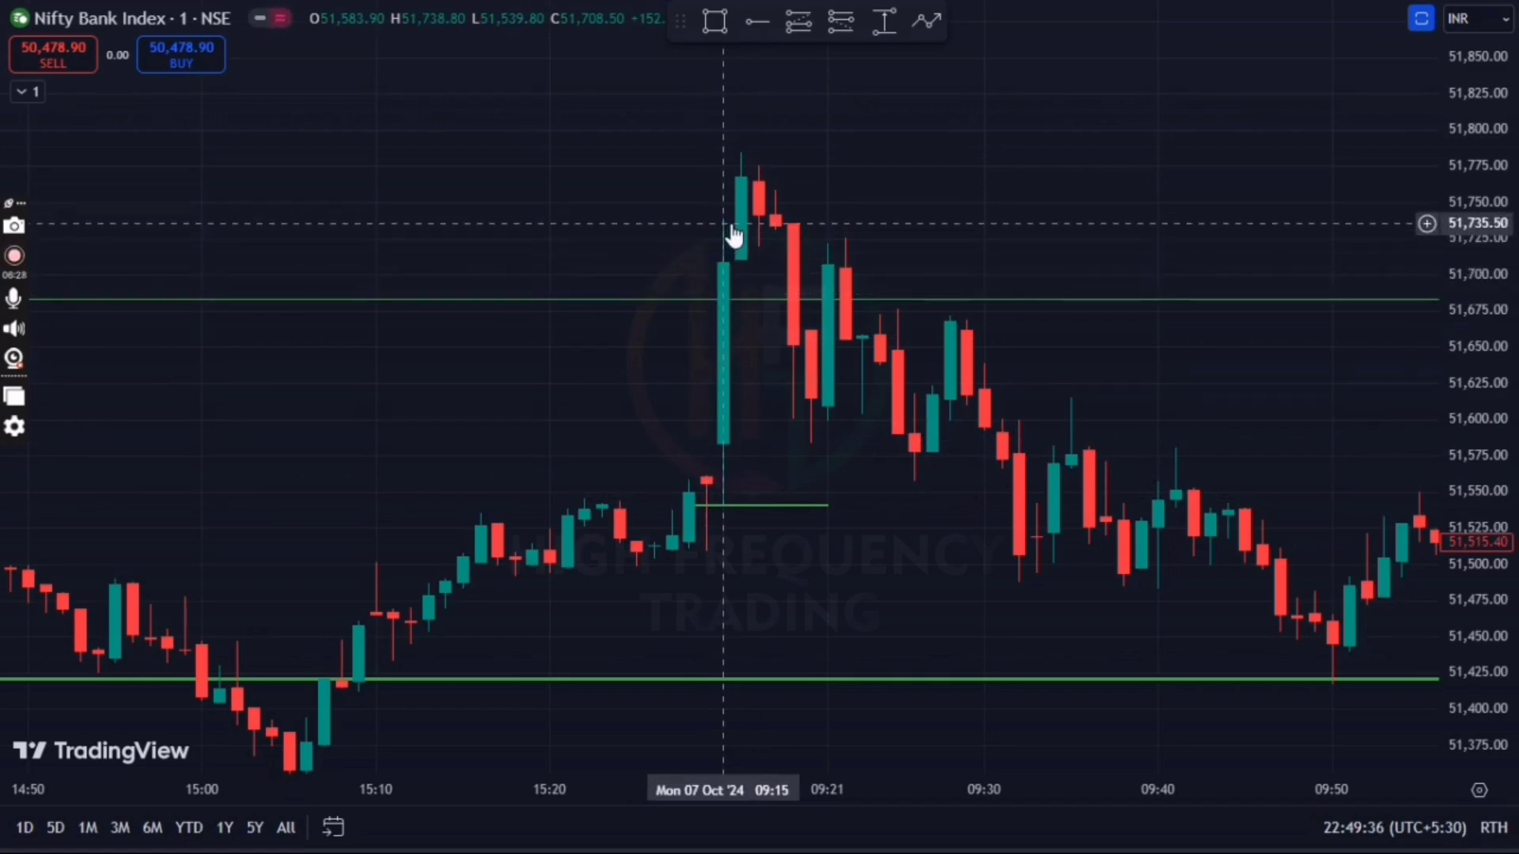
Switch to 15-minute candles, reset the chart view, and inspect the green lines with a stretched price scale.
text(15)
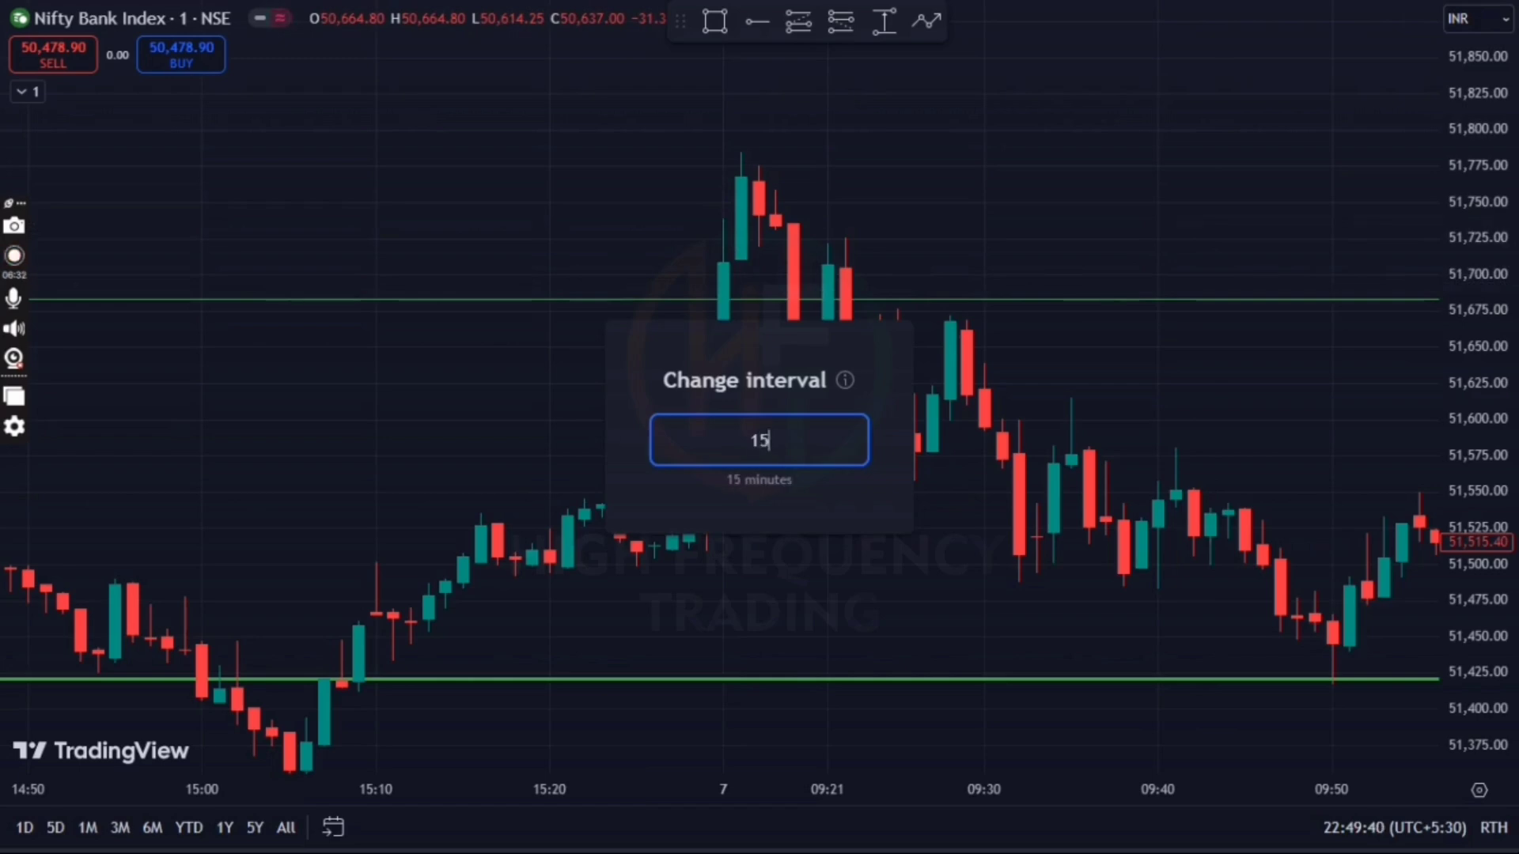
key(Return)
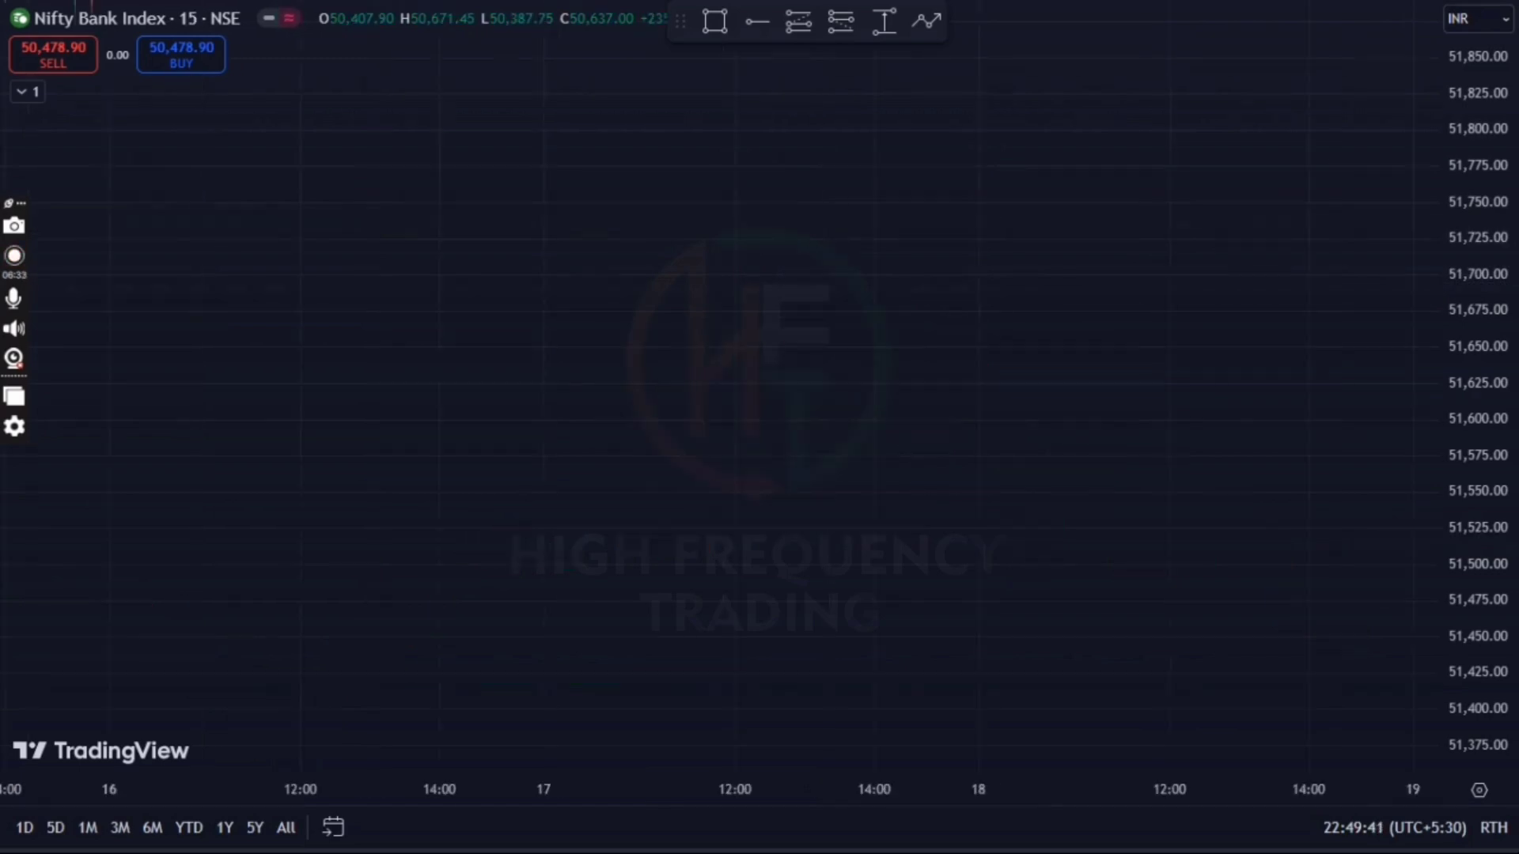
right_click(892, 285)
click(967, 302)
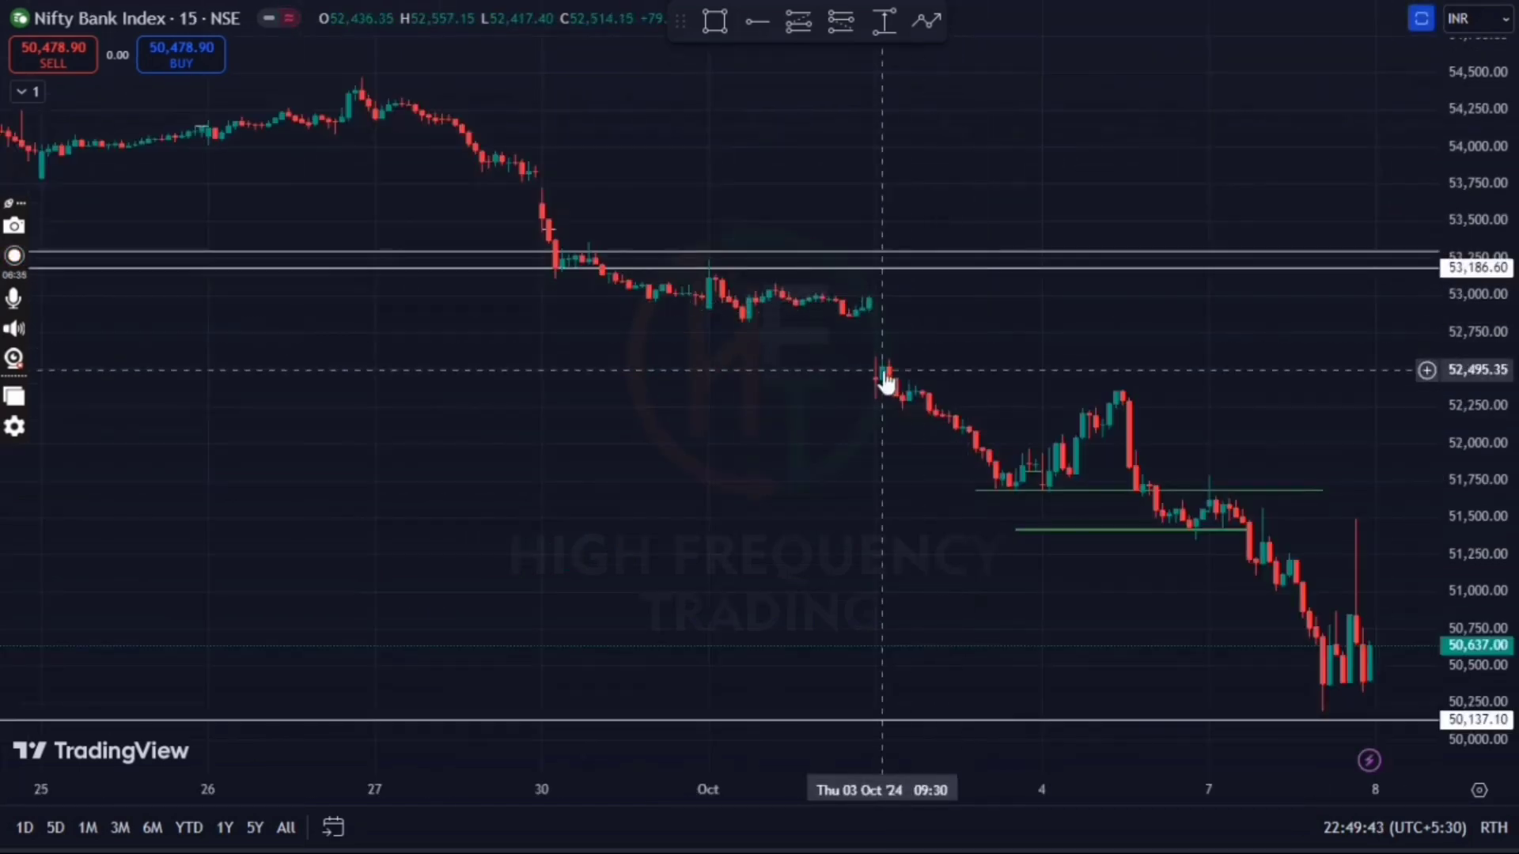
scroll(892, 448, up, 5)
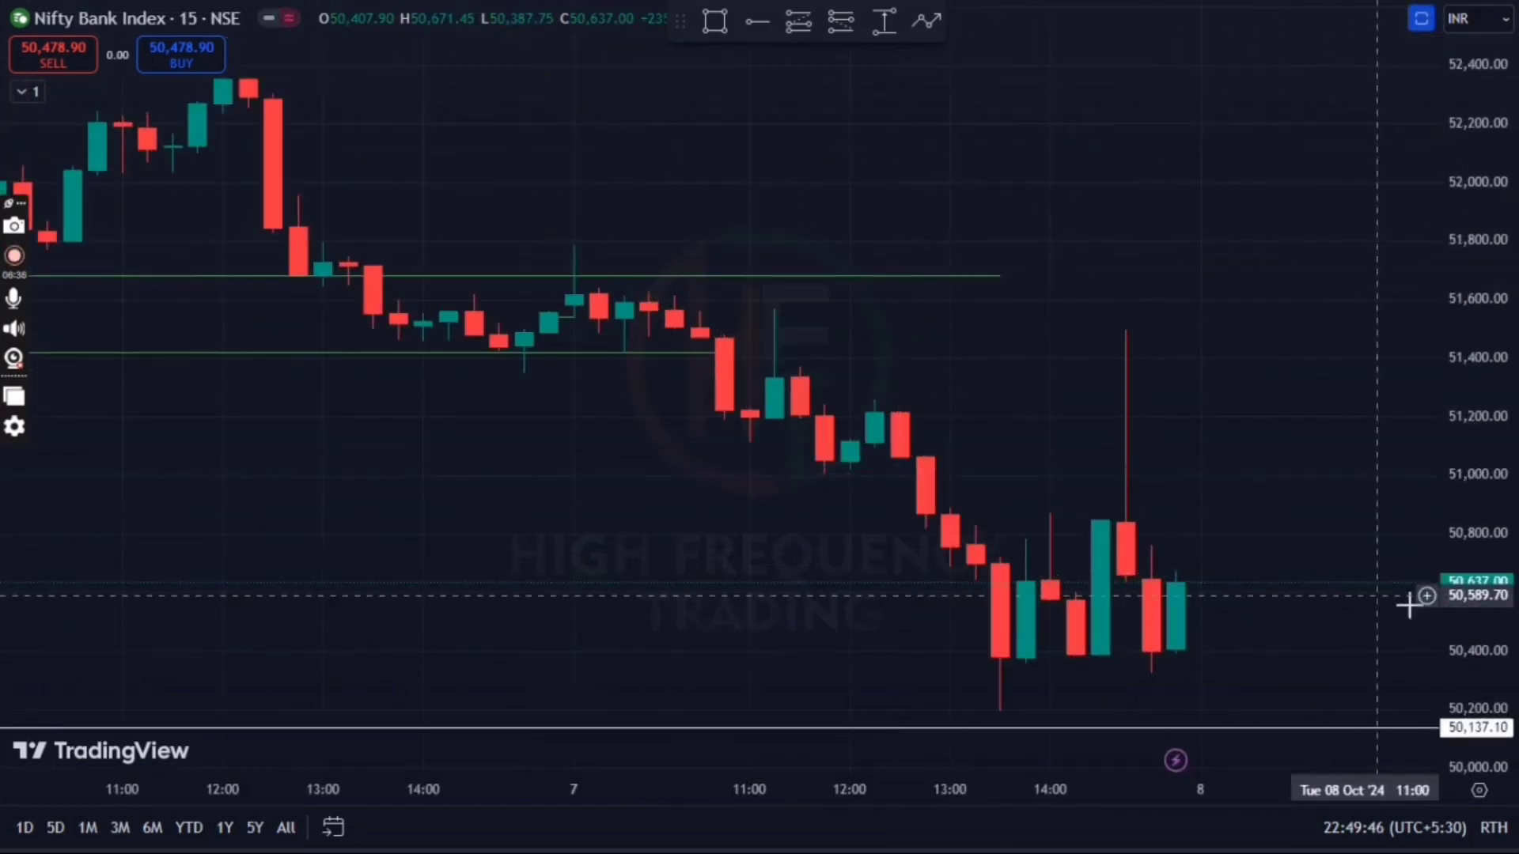
scroll(1137, 525, down, 1)
scroll(938, 594, left, 5)
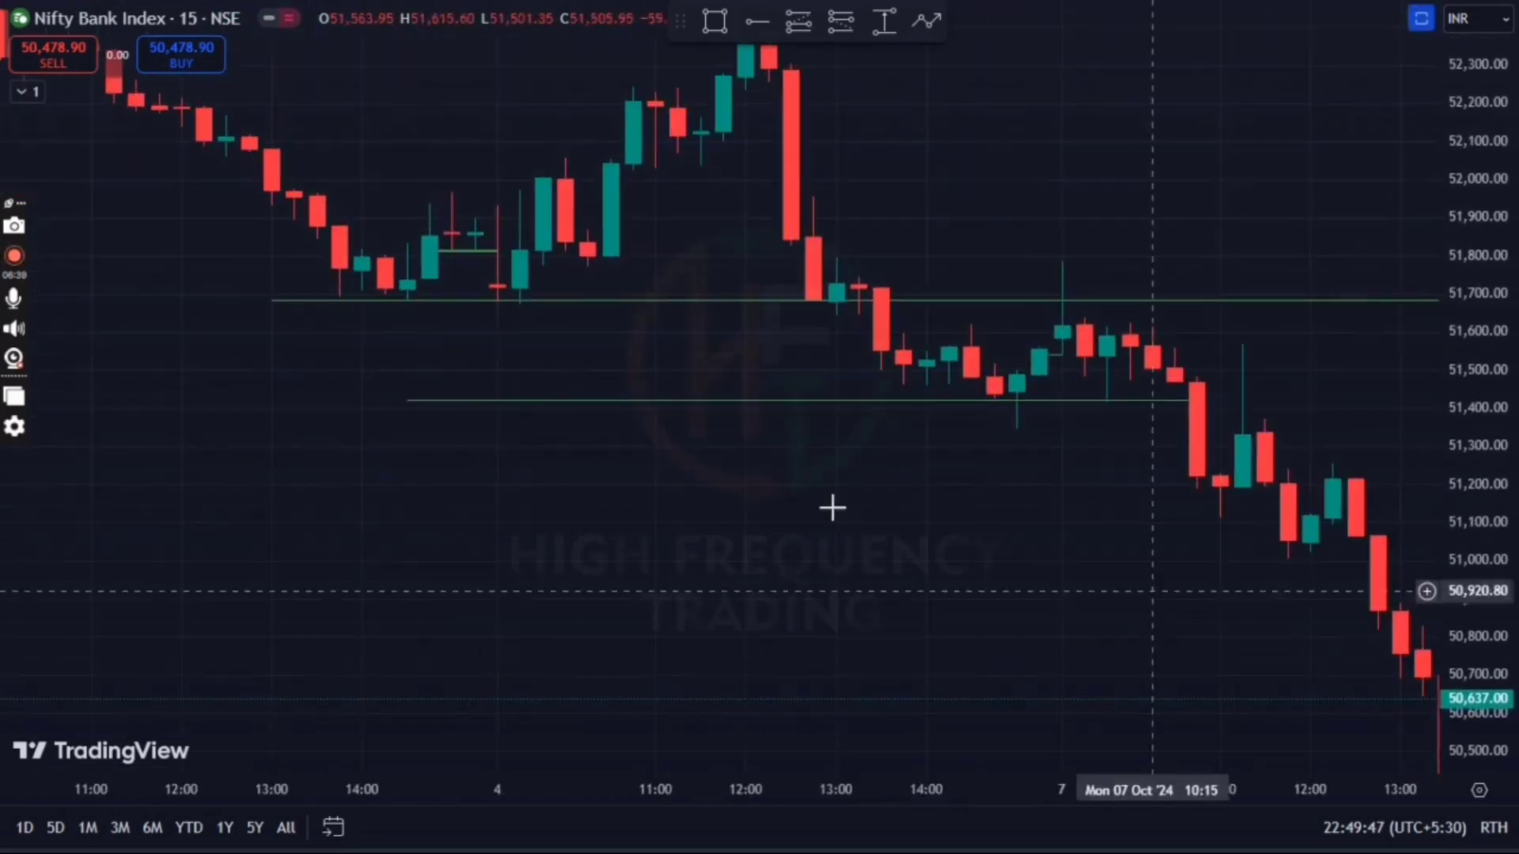
click(1059, 310)
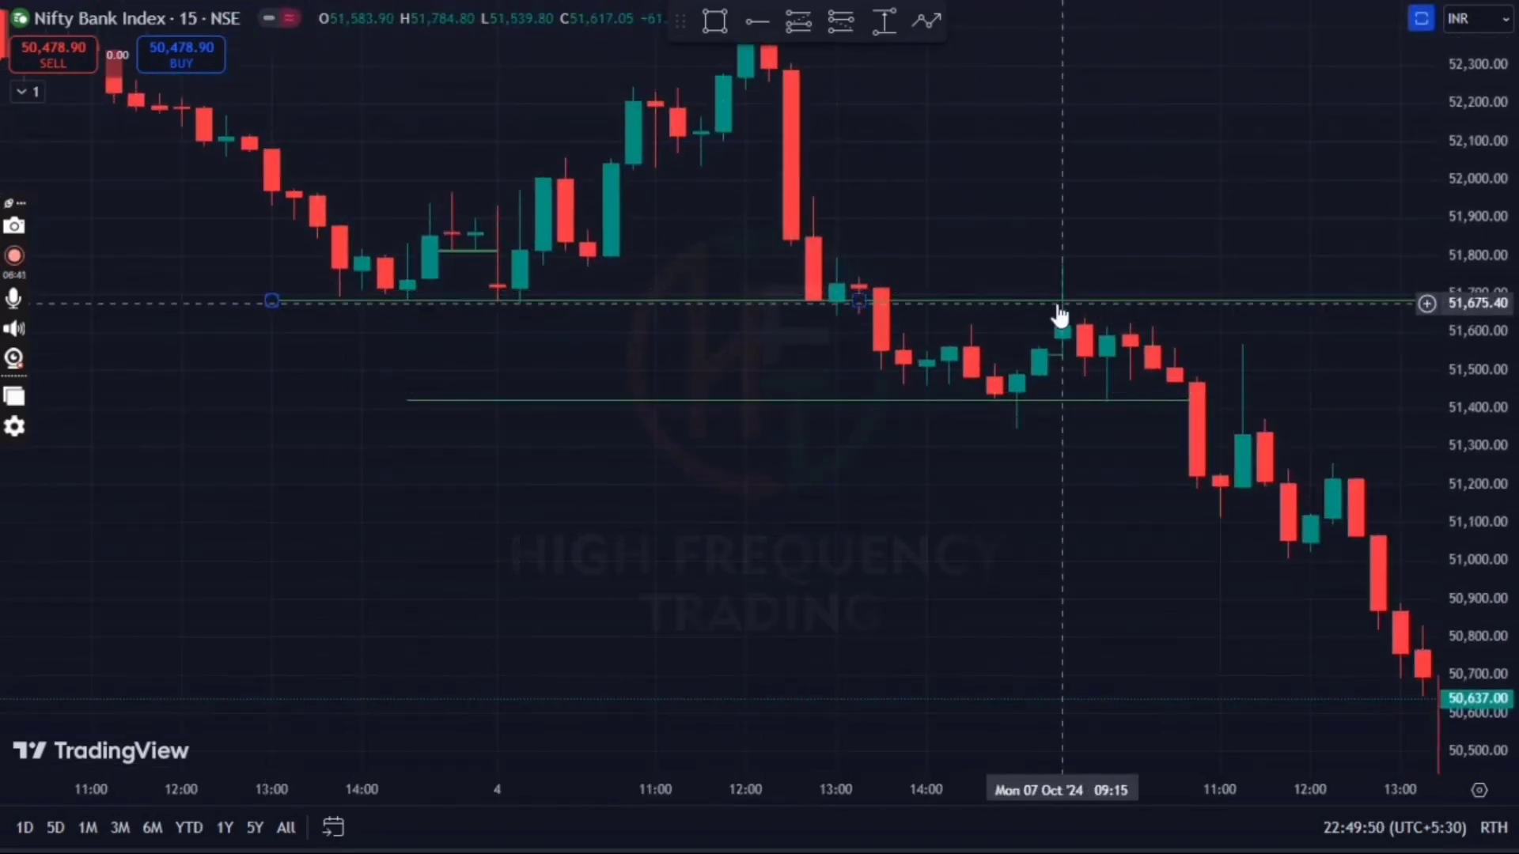
drag(1473, 712, 1473, 617)
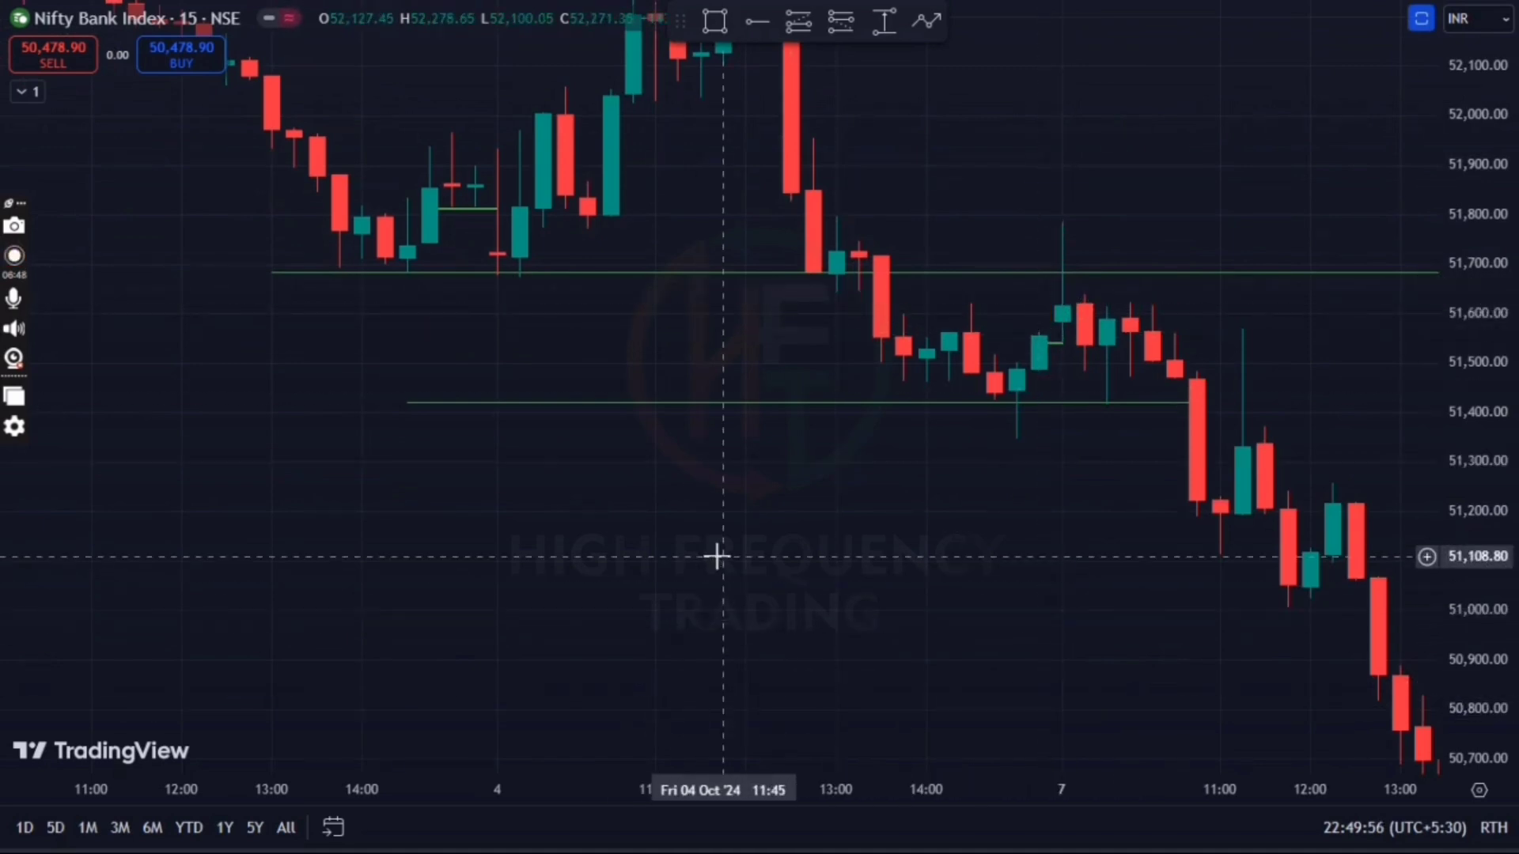
Return to 1-minute candles, reset the view, and frame the Oct 7 09:16 breakout toward 51,775.
text(1)
key(Return)
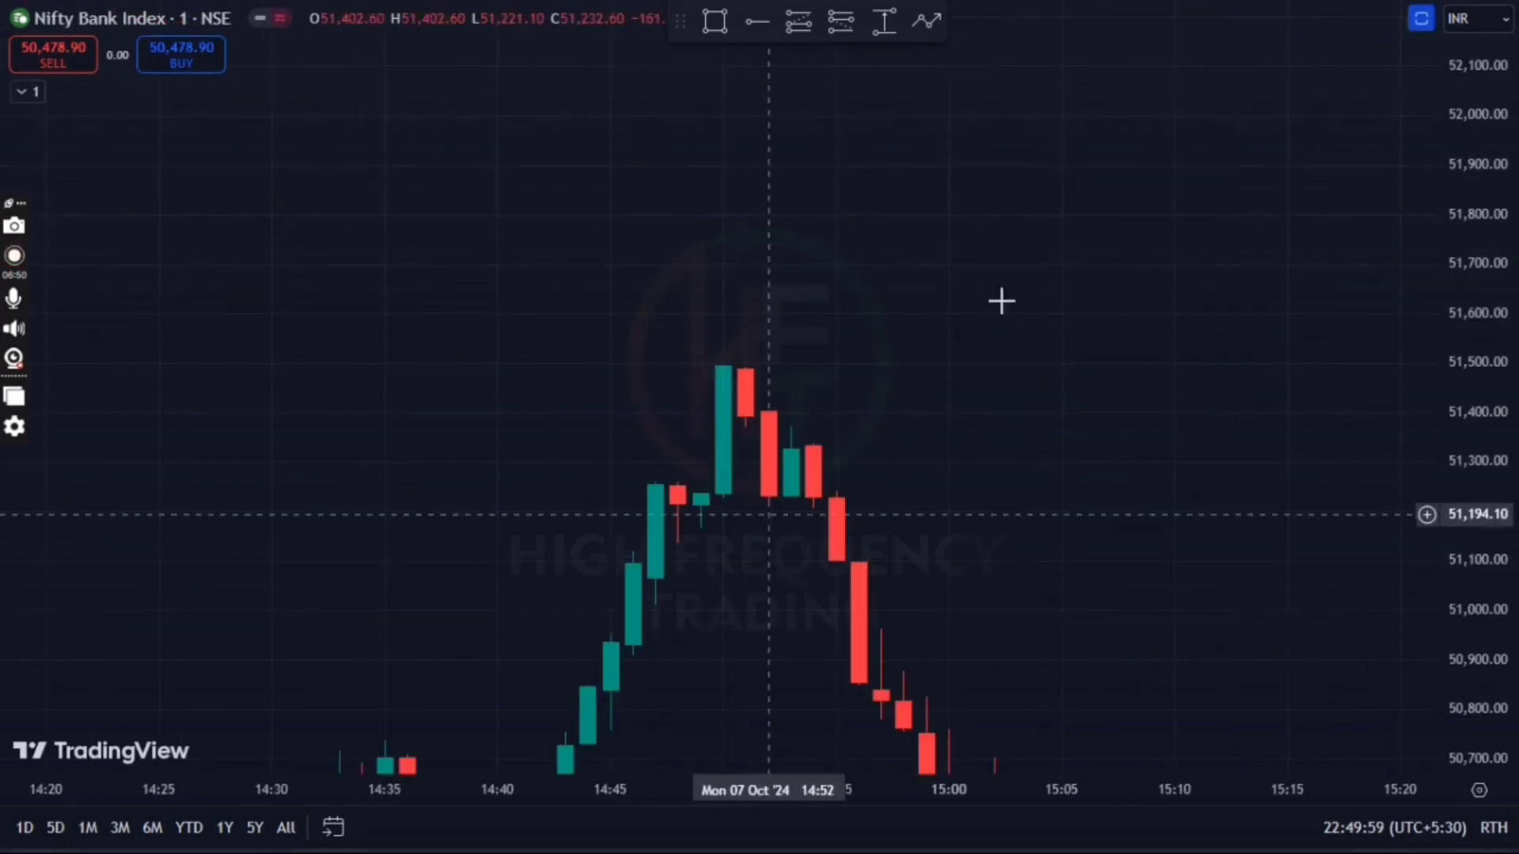
right_click(1100, 236)
click(1109, 261)
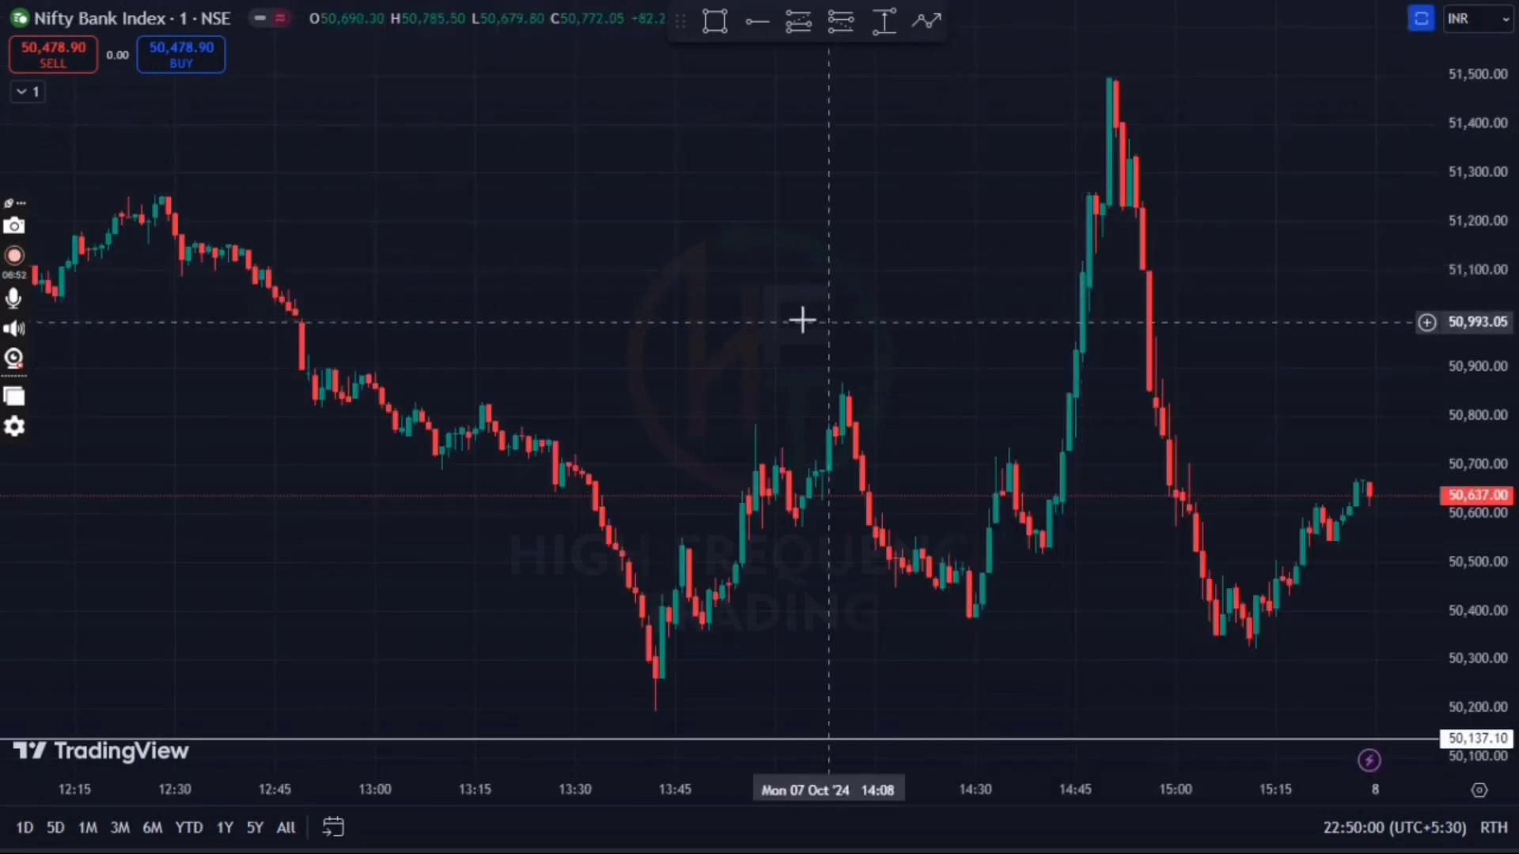
scroll(802, 320, down, 3)
scroll(417, 478, down, 3)
drag(417, 477, 884, 549)
drag(1241, 678, 1207, 566)
scroll(1163, 393, up, 4)
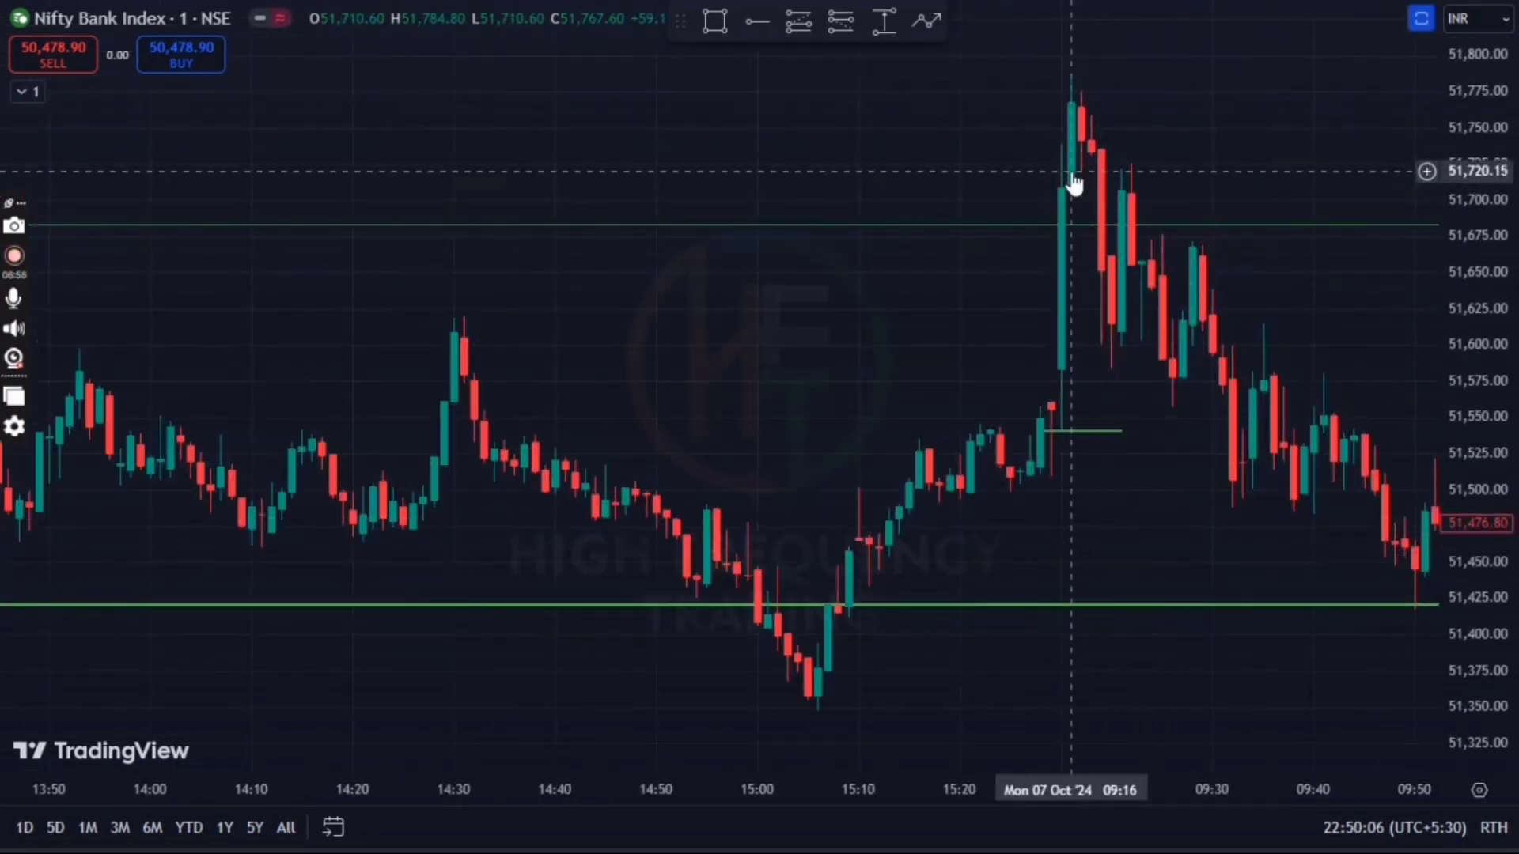
scroll(1074, 182, up, 3)
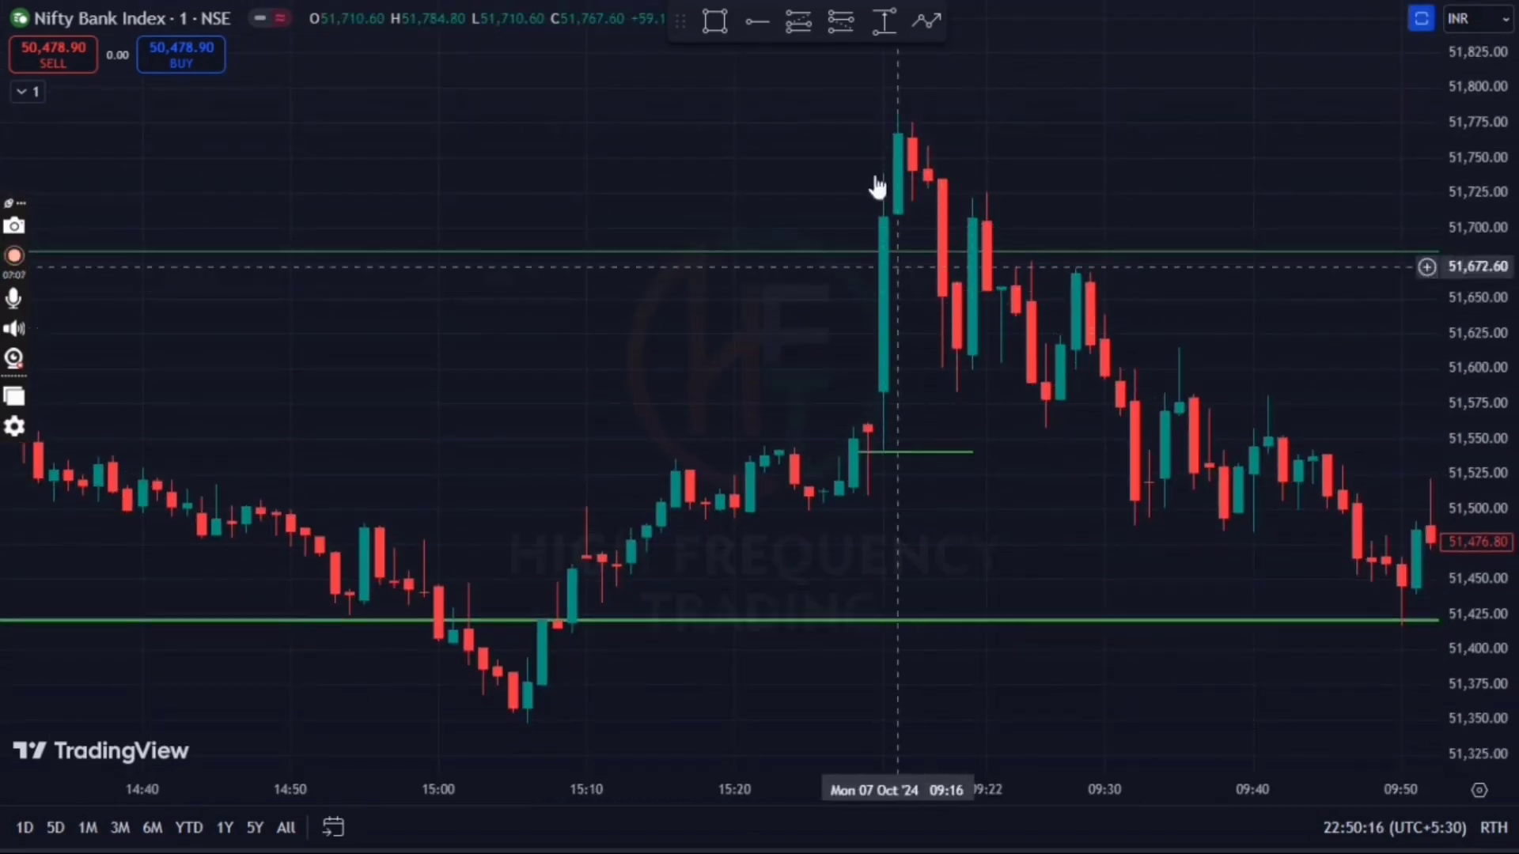
click(843, 21)
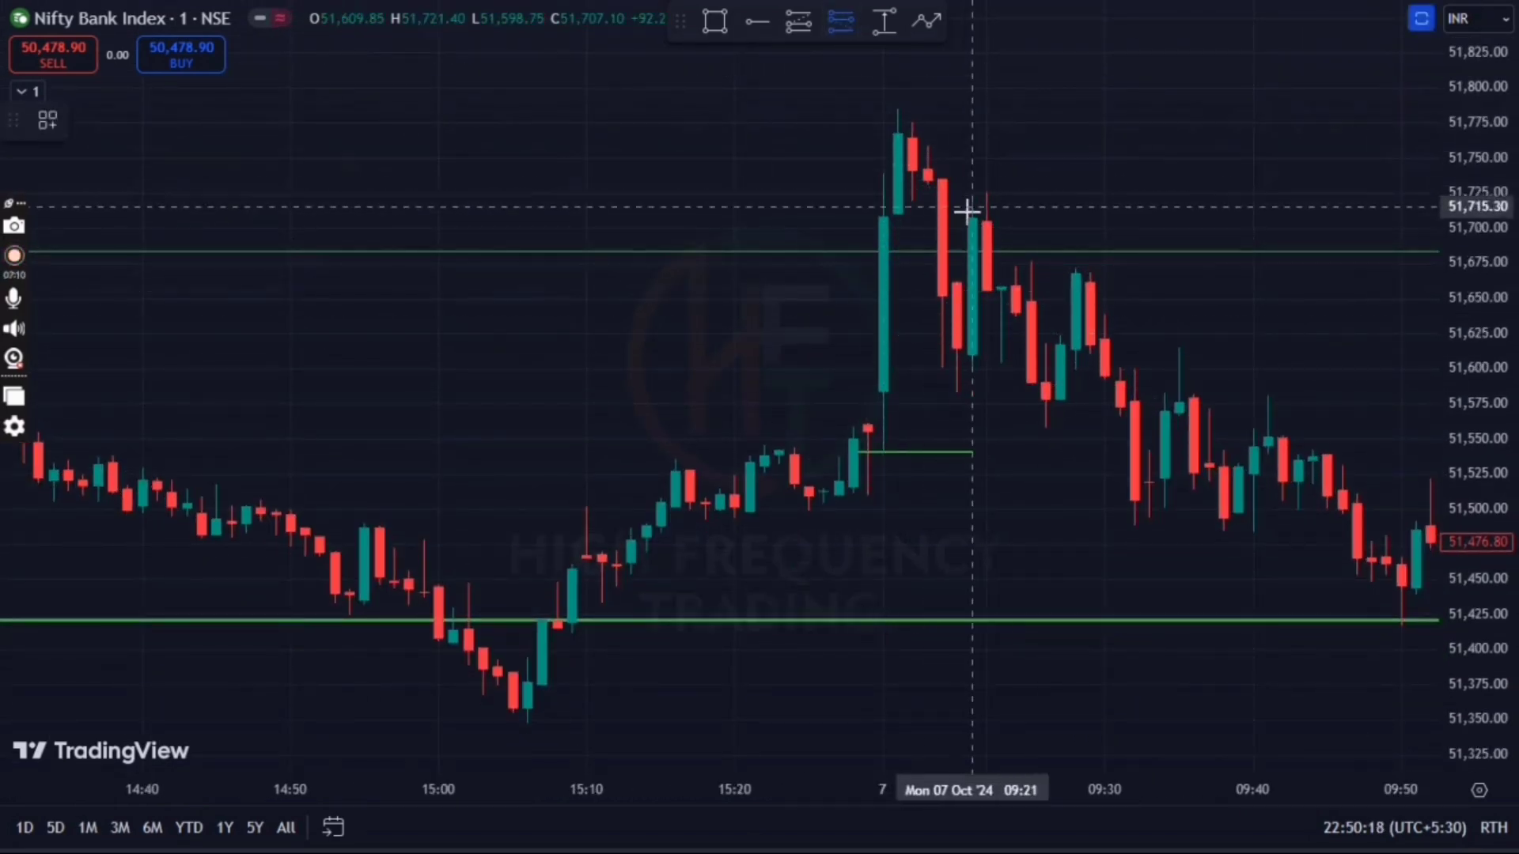
Place a short entry at the 09:21 candle near 51,682.85, extend target to about 51,493, narrow the box.
click(973, 249)
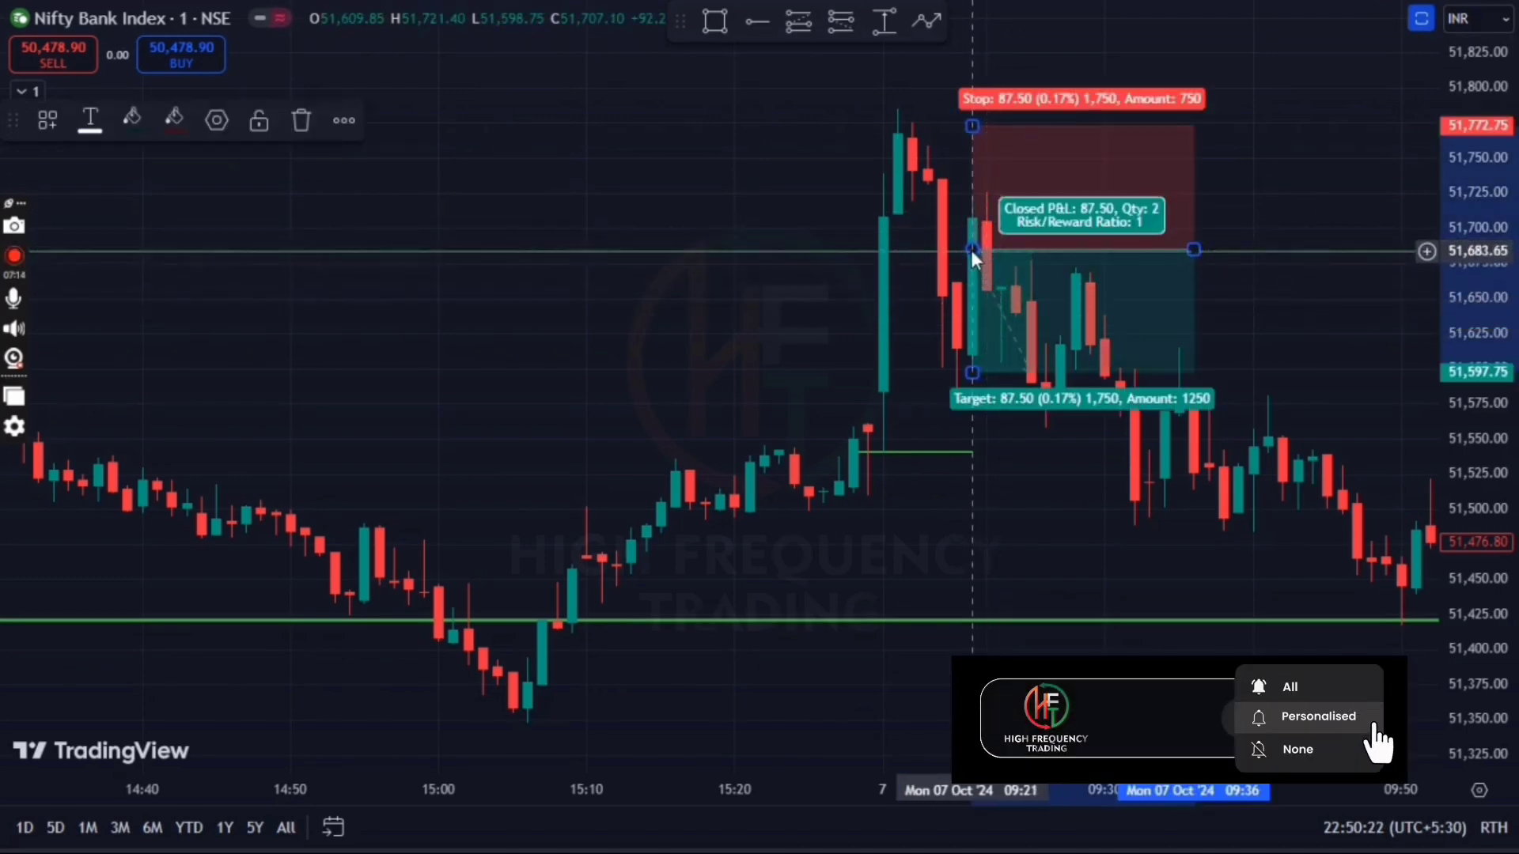
drag(975, 250, 973, 251)
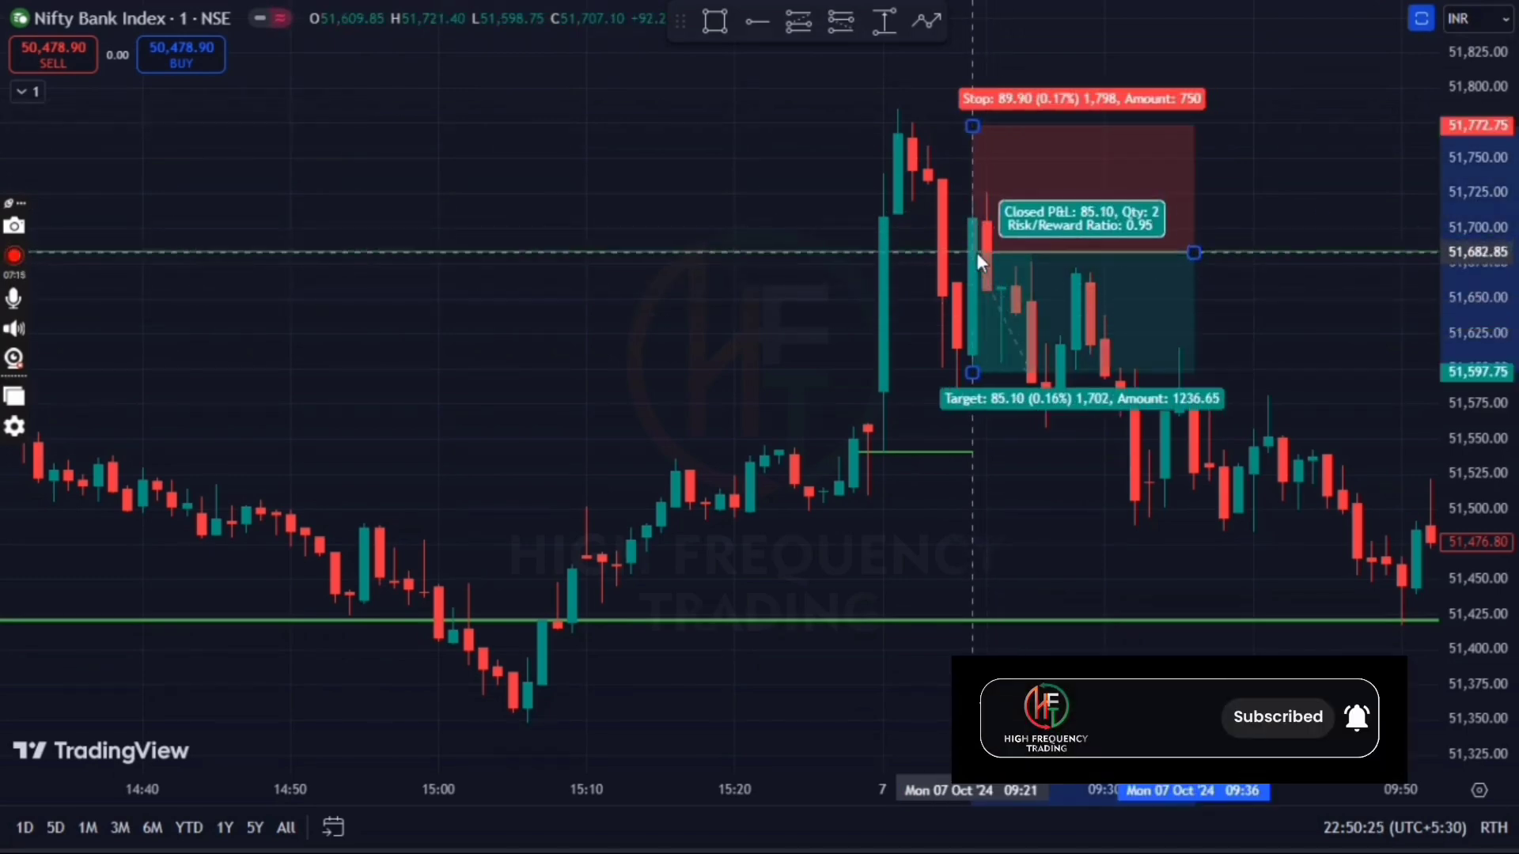
drag(976, 383, 979, 534)
drag(1186, 254, 1149, 253)
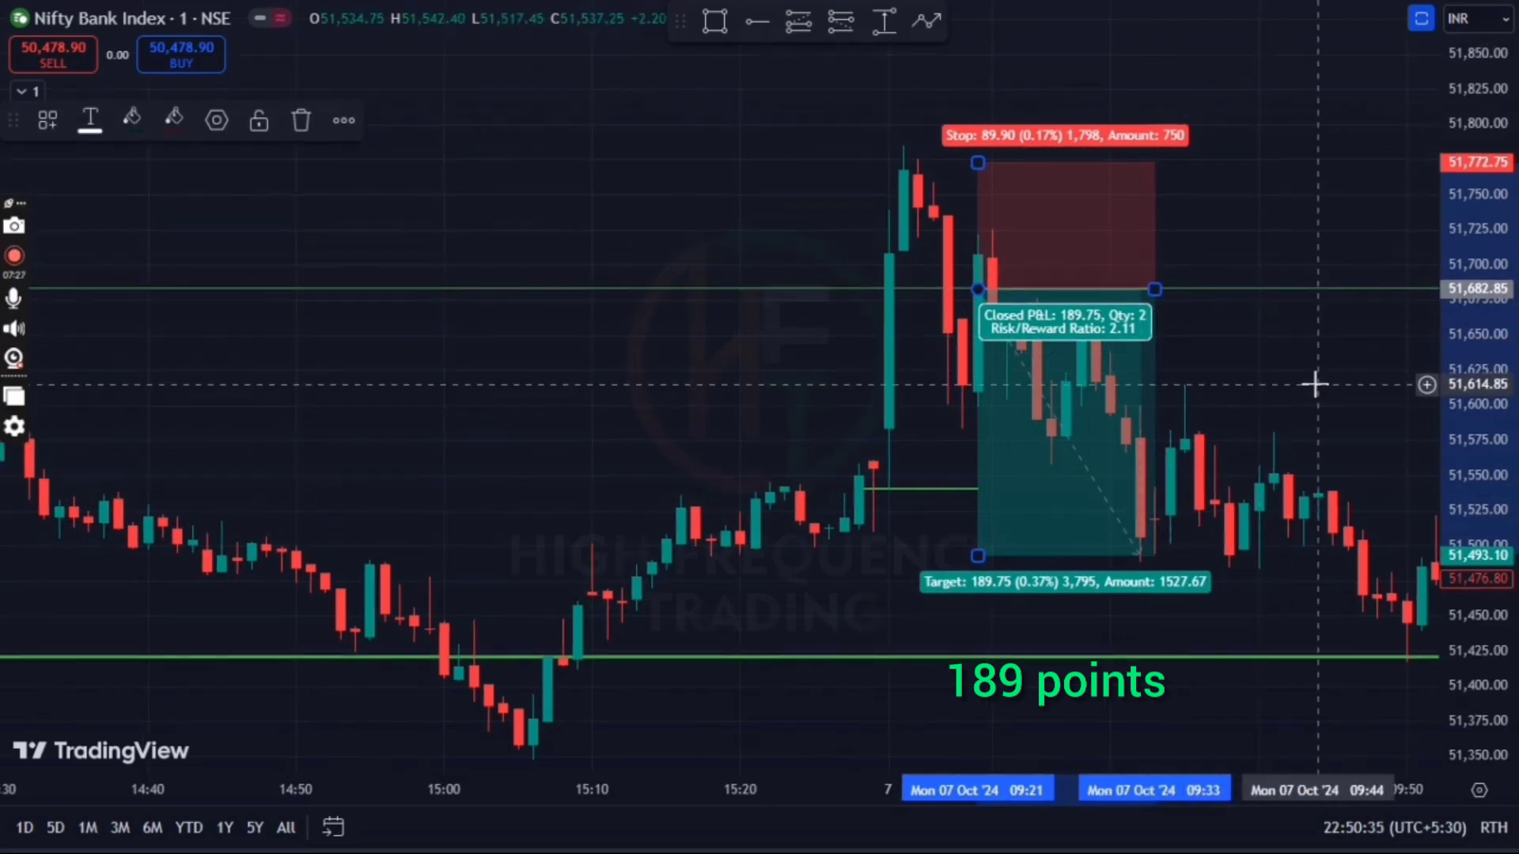
scroll(1322, 383, up, 2)
click(1223, 369)
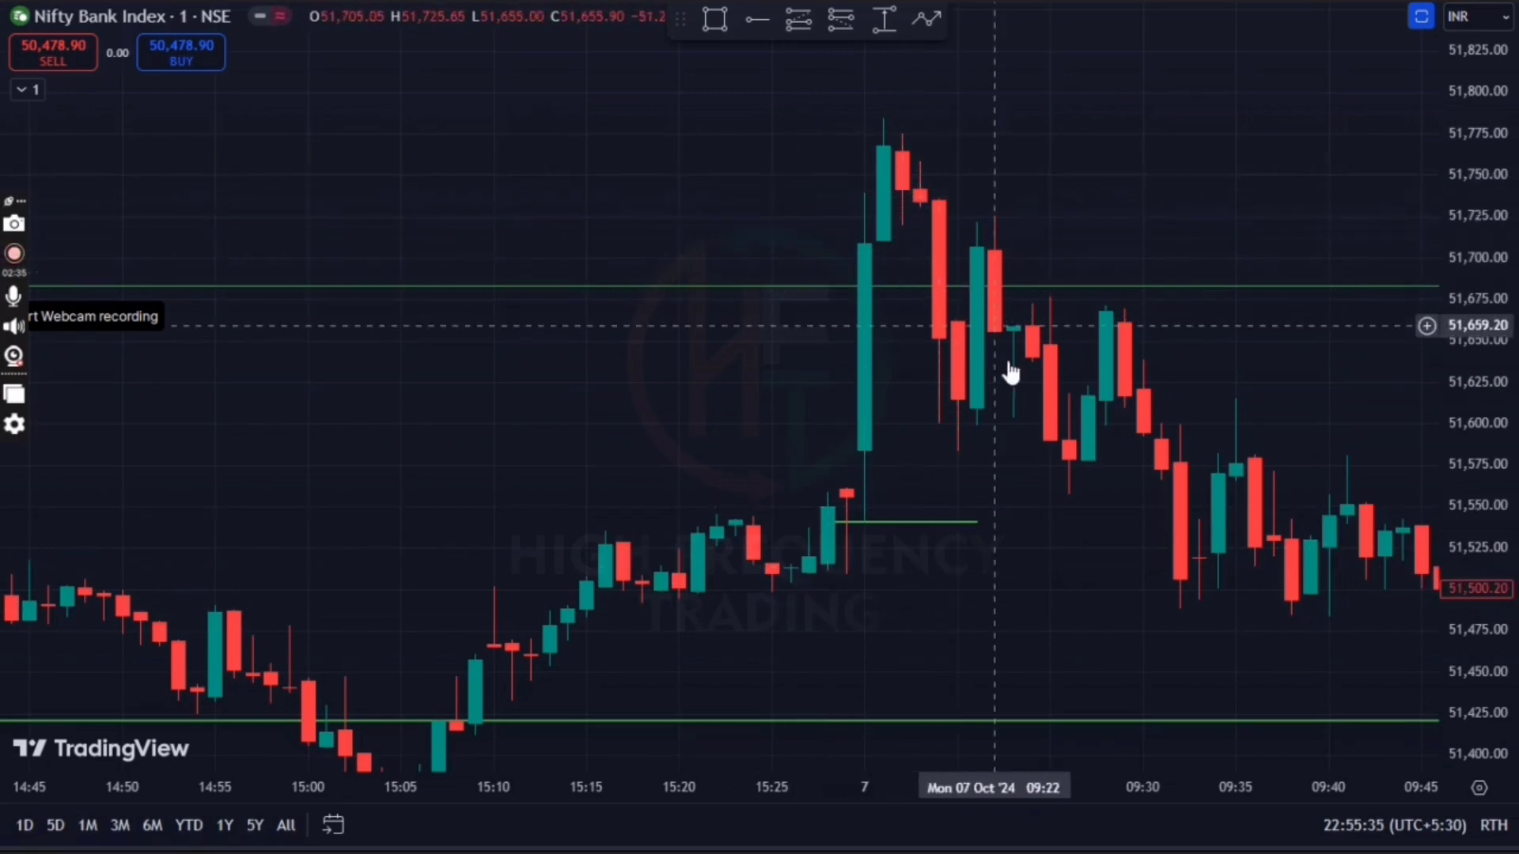
Zoom the 1-minute chart out toward the Fri 04 Oct morning session.
scroll(1179, 591, down, 3)
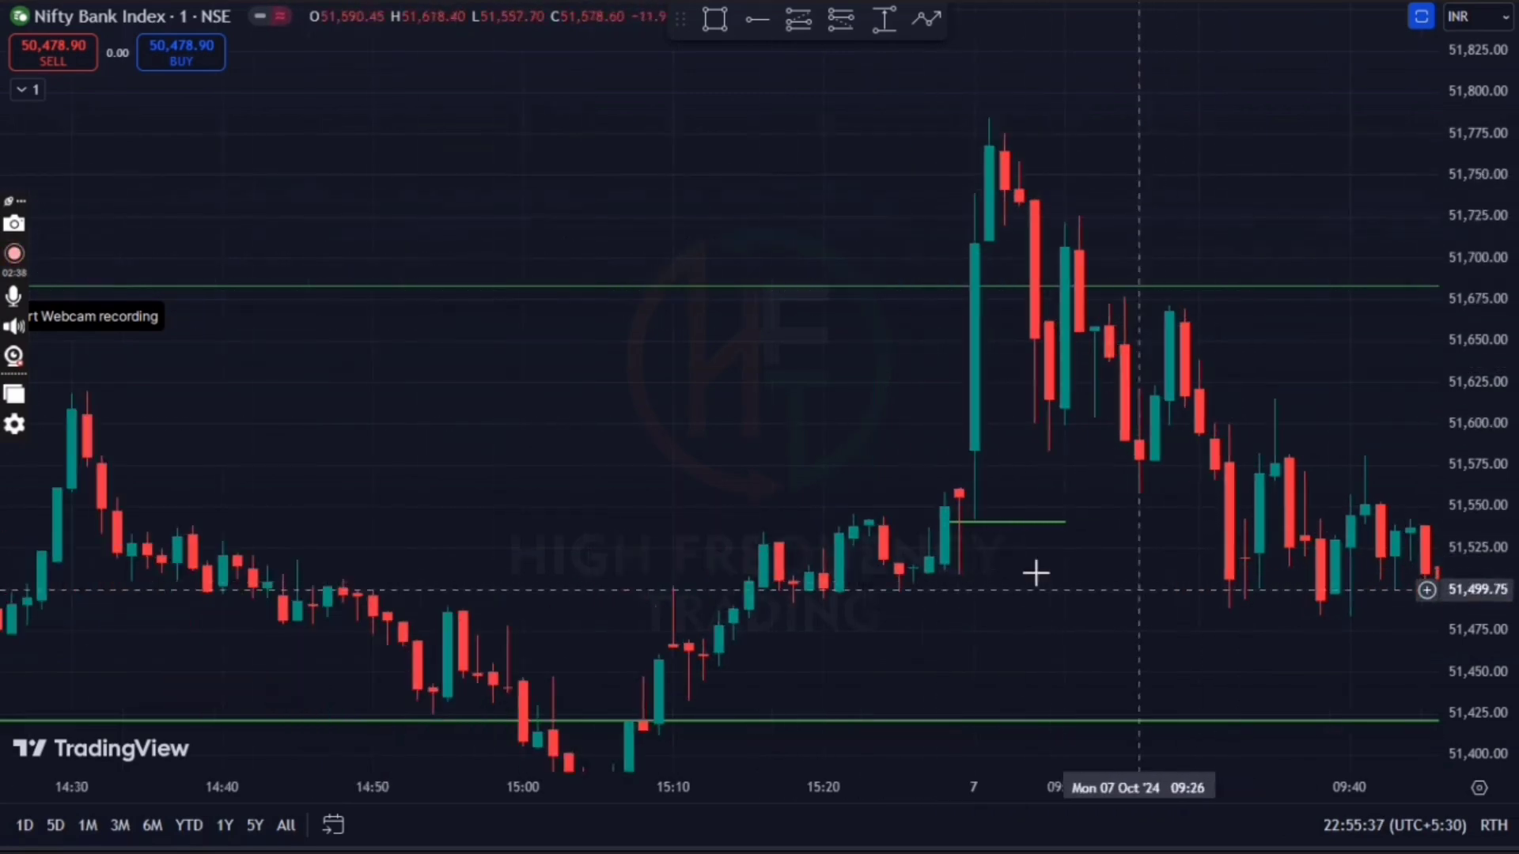